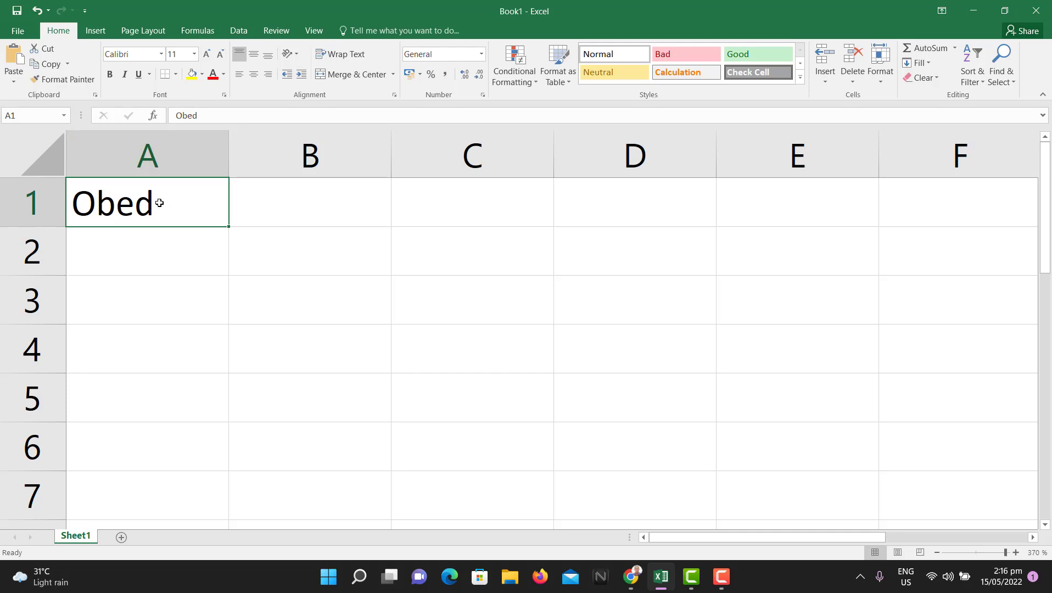
Inspect Obed in A1 and browse the font list, leaving A1 in Calibri
double_click(134, 202)
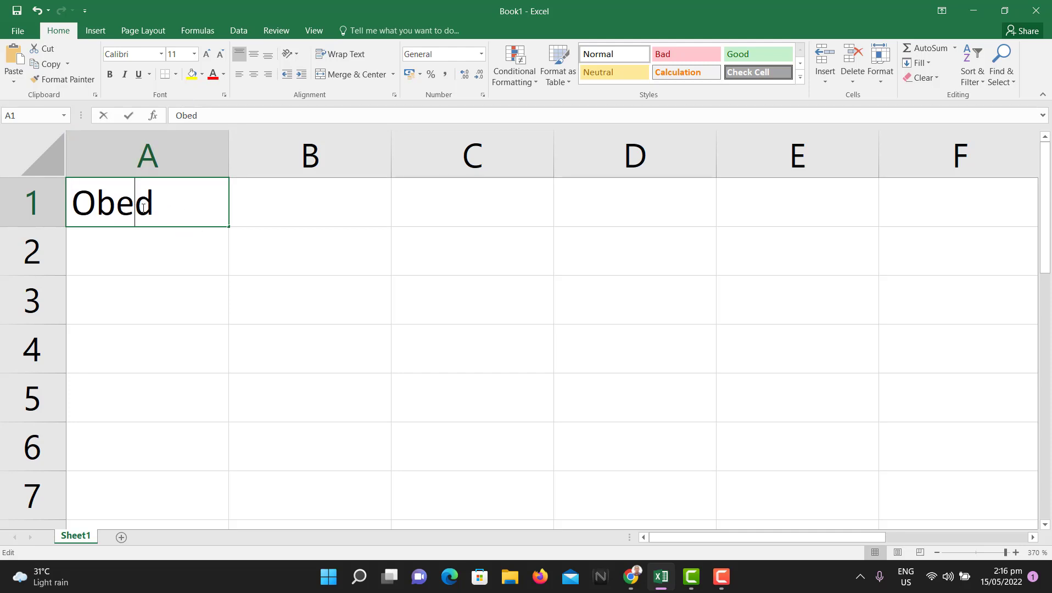
drag(159, 208, 72, 206)
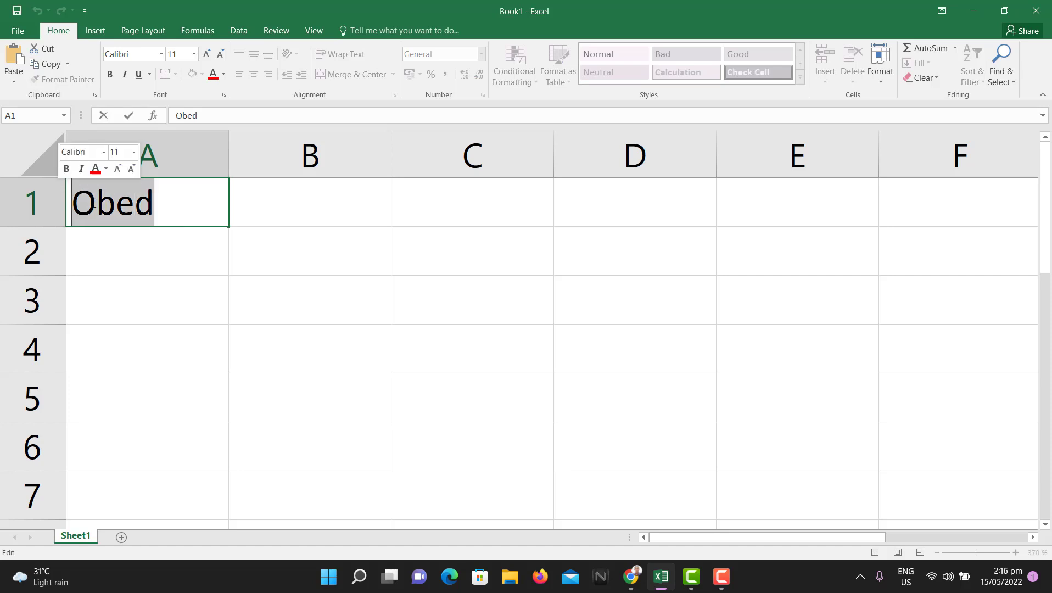
click(190, 230)
click(202, 203)
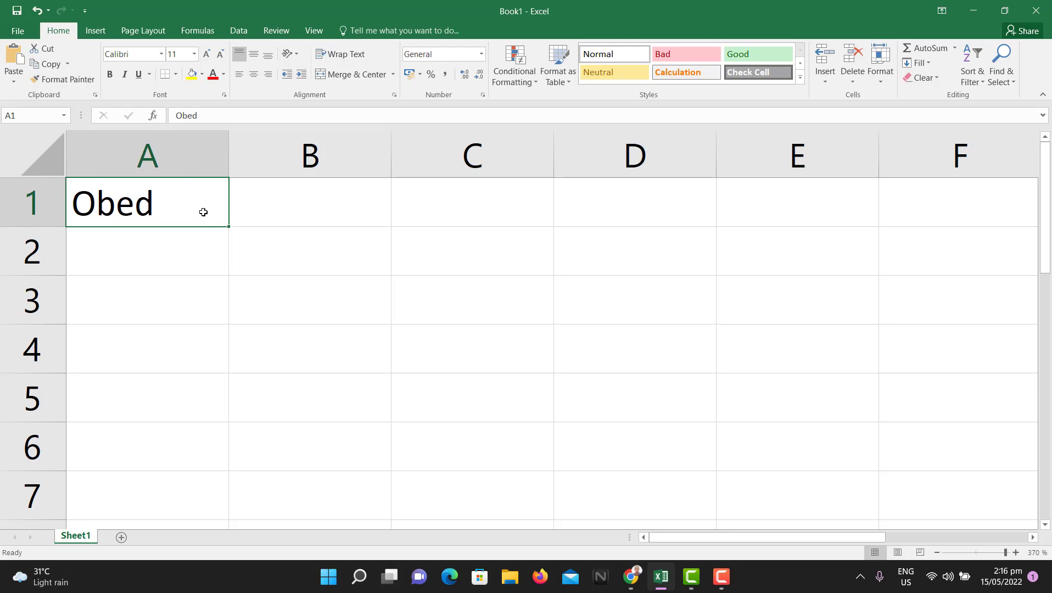
click(32, 116)
click(43, 114)
click(157, 55)
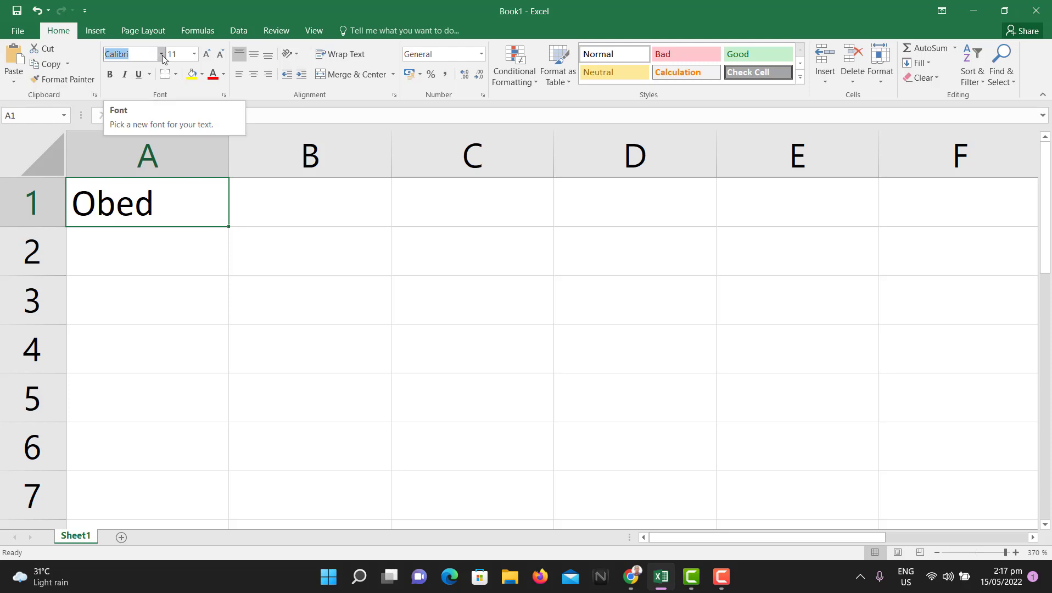
click(162, 55)
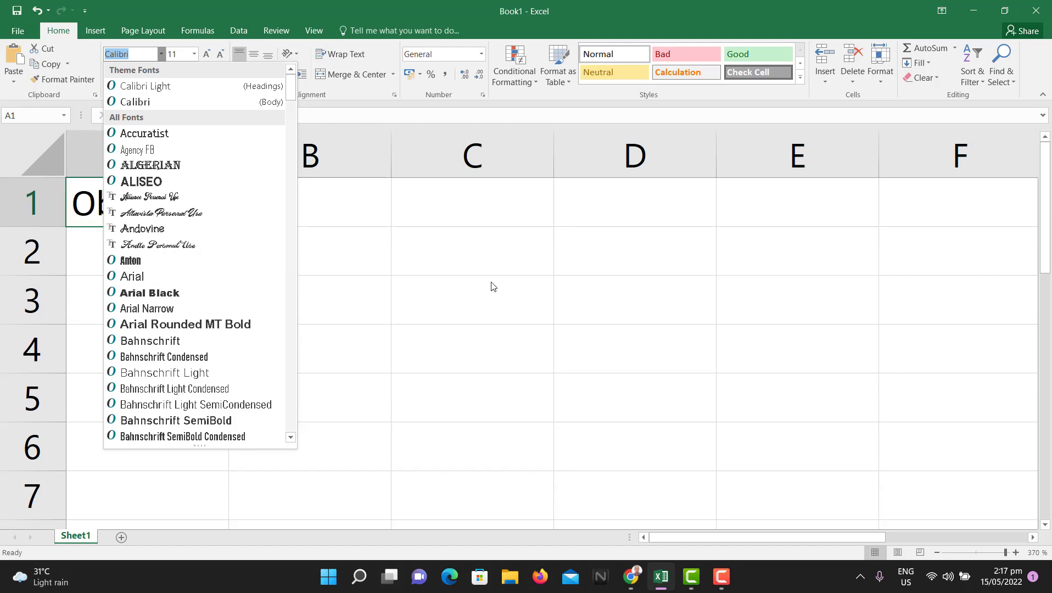
click(503, 247)
Enter Obed in D2 and set it to Bahnschrift Condensed
click(608, 260)
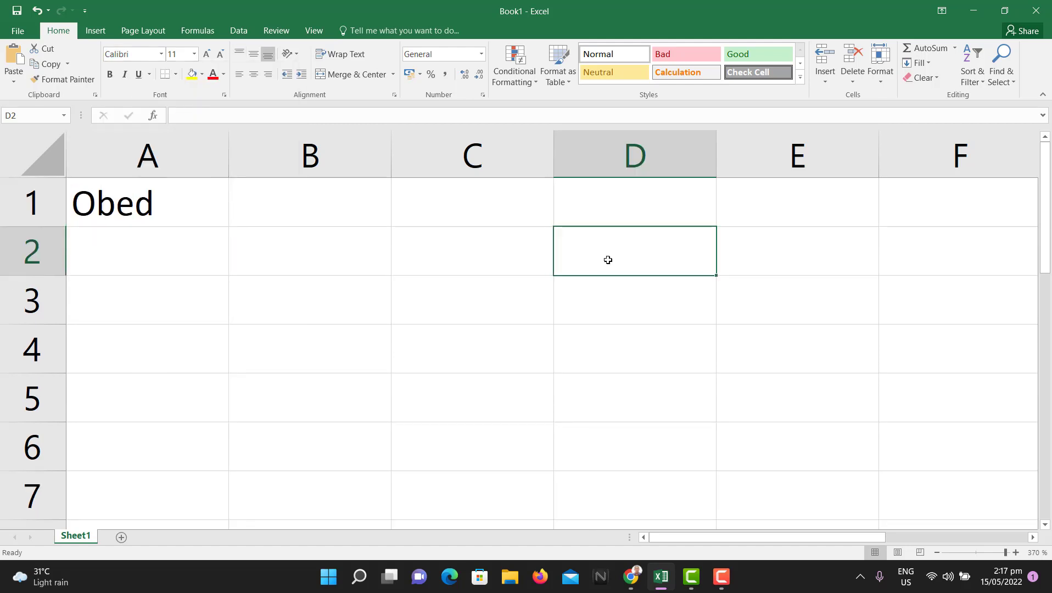
text(Obed)
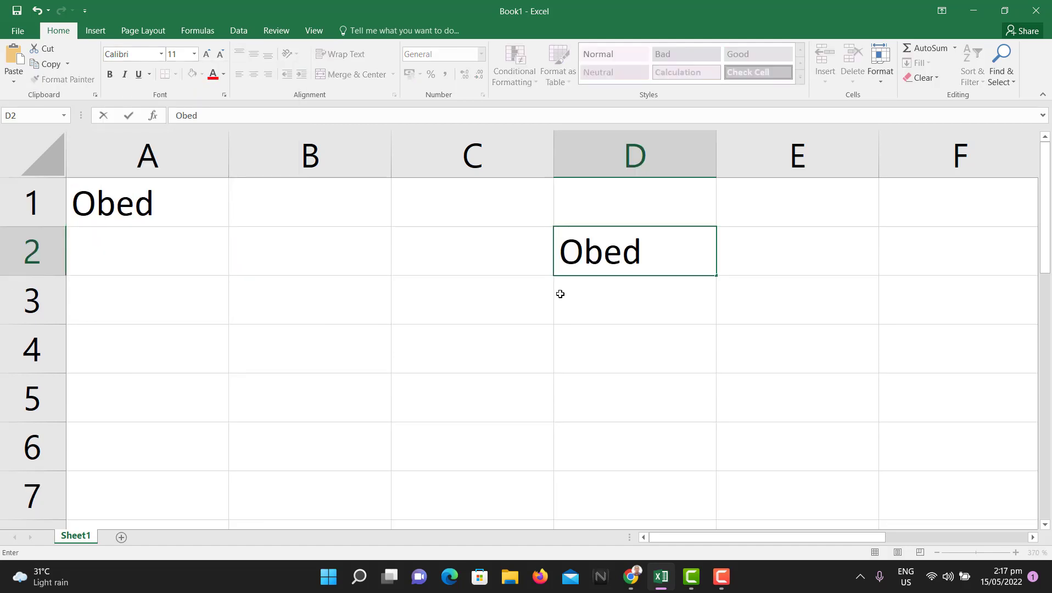
click(477, 268)
click(559, 250)
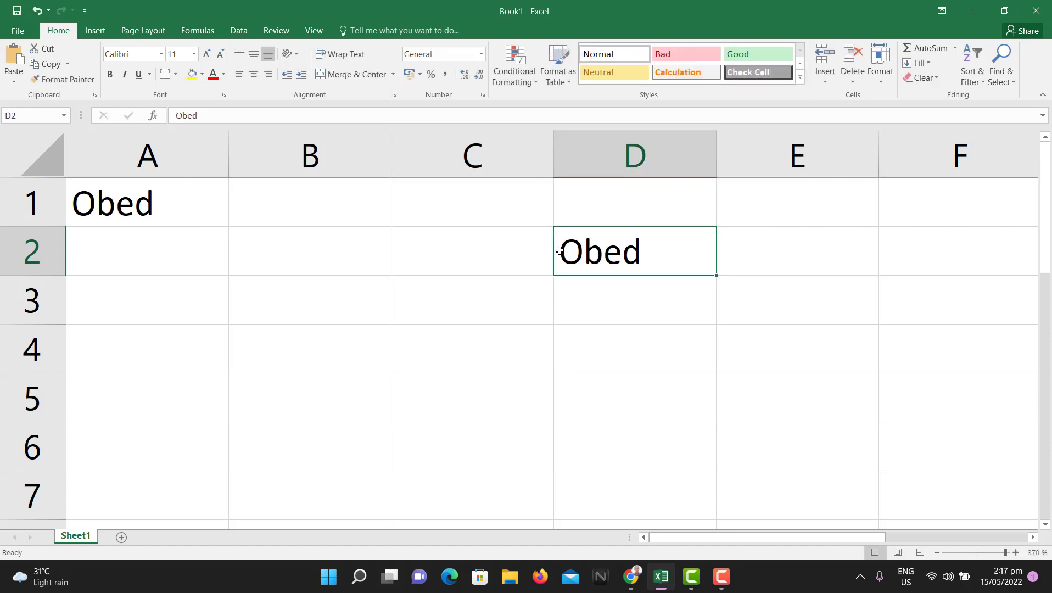
click(161, 54)
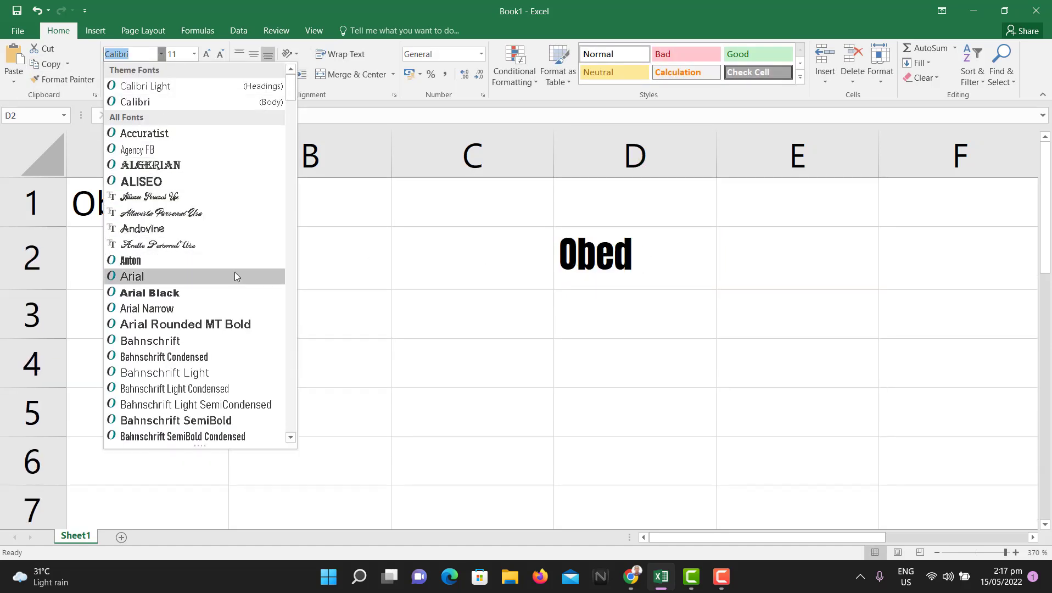
click(248, 357)
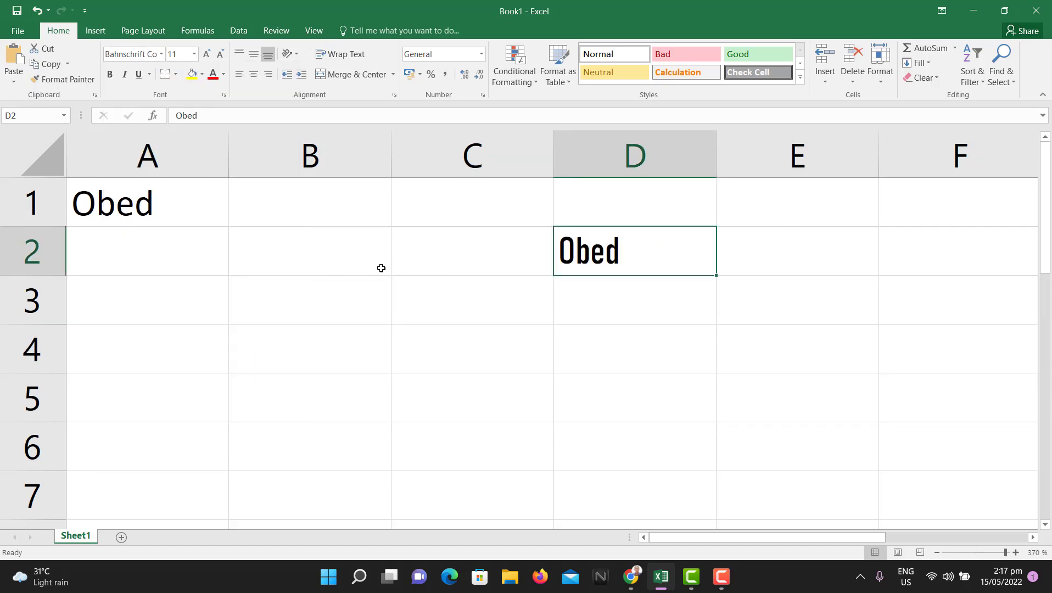
click(619, 313)
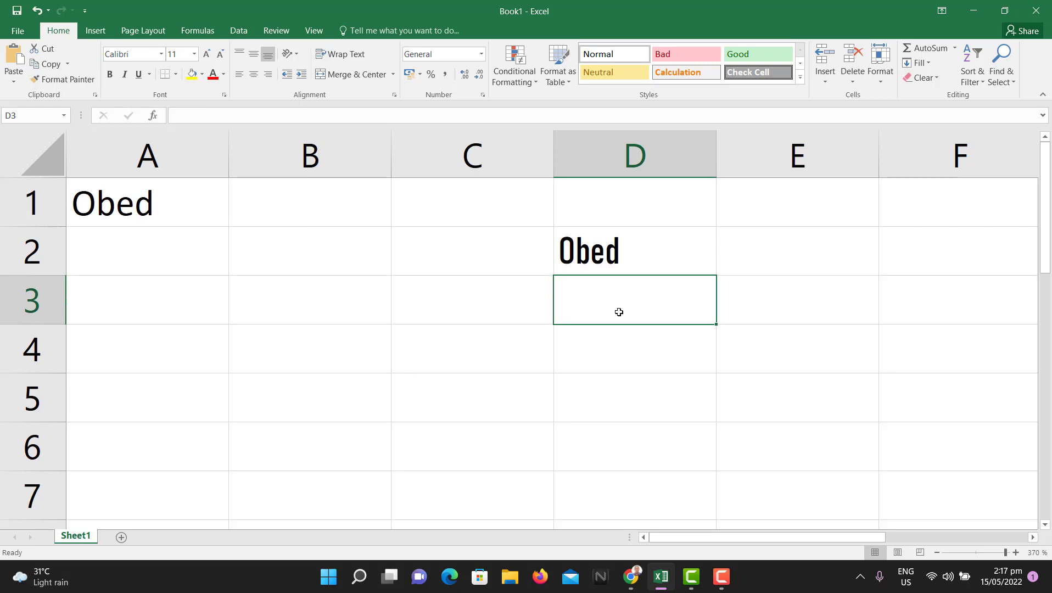
Type Ehoneah into D3 and give it the Anette Personal Use script font
text(Ehone)
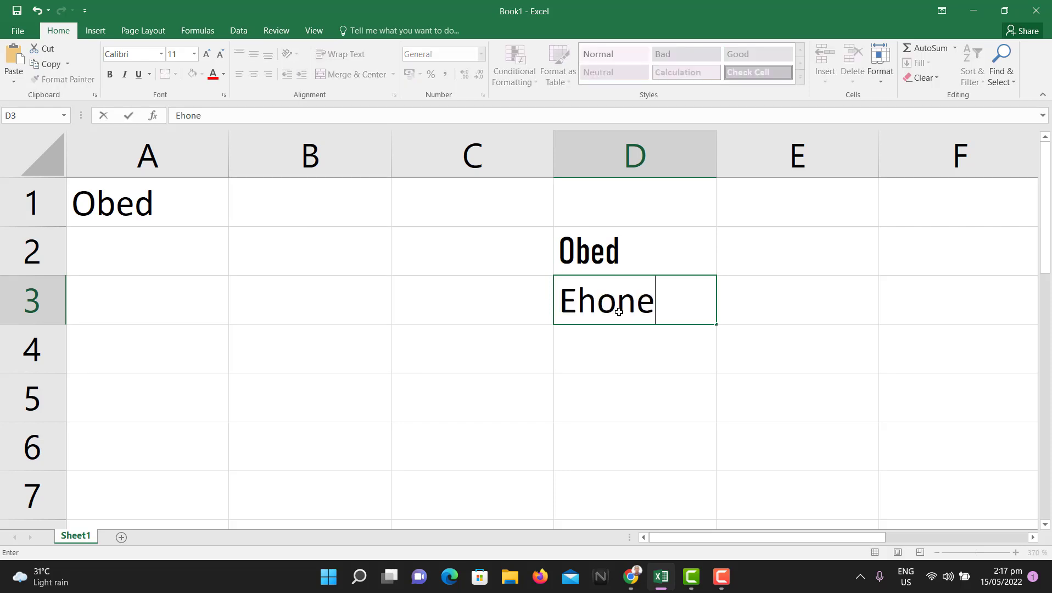
text(ah)
click(502, 311)
click(603, 306)
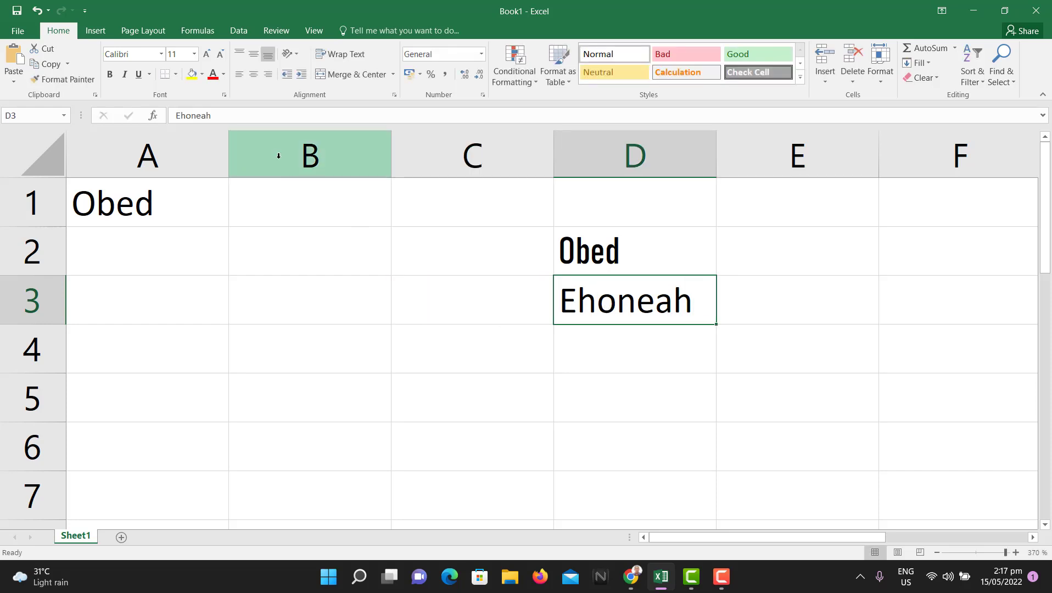
click(161, 54)
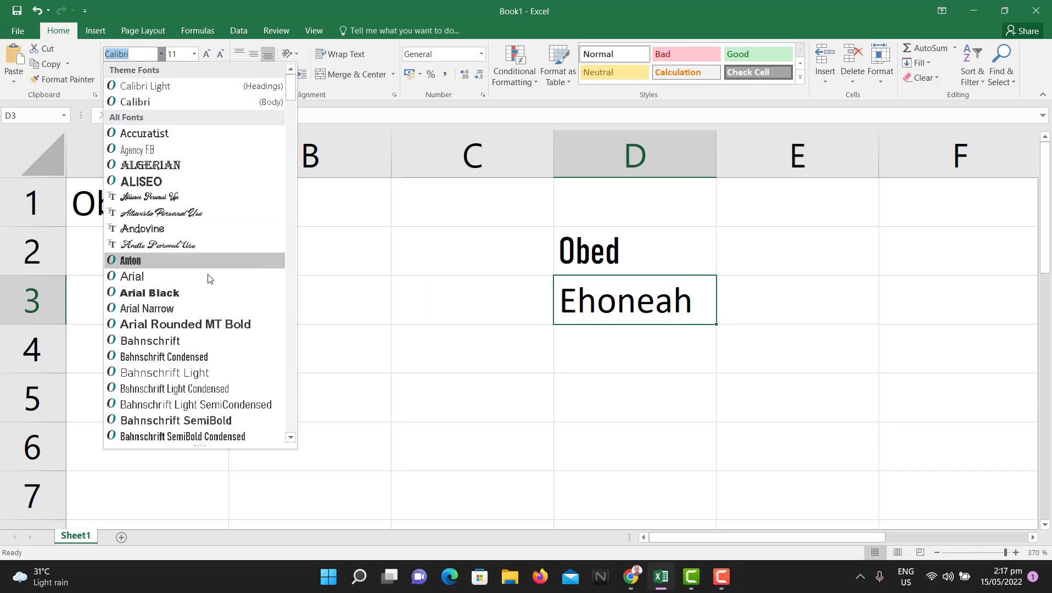
click(219, 244)
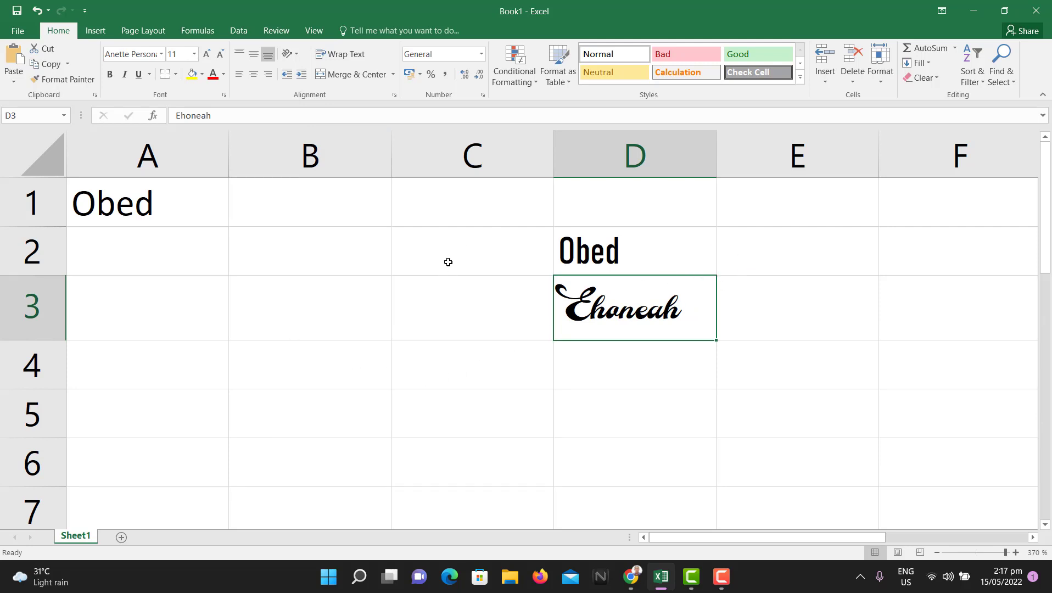
Set D3's font size through the size box, trying 28, 35 and then 25
click(195, 53)
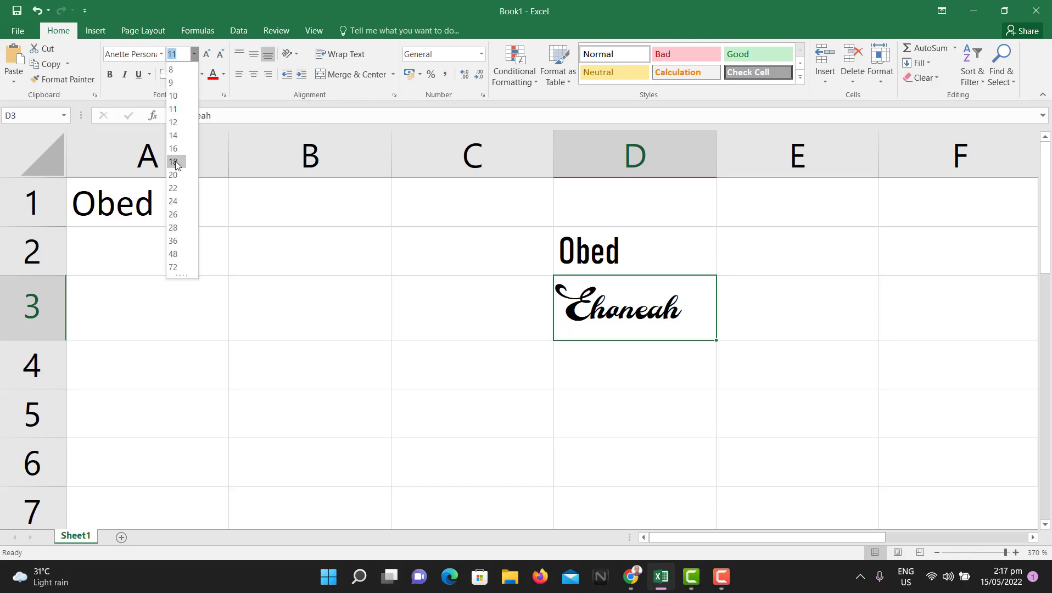
click(181, 228)
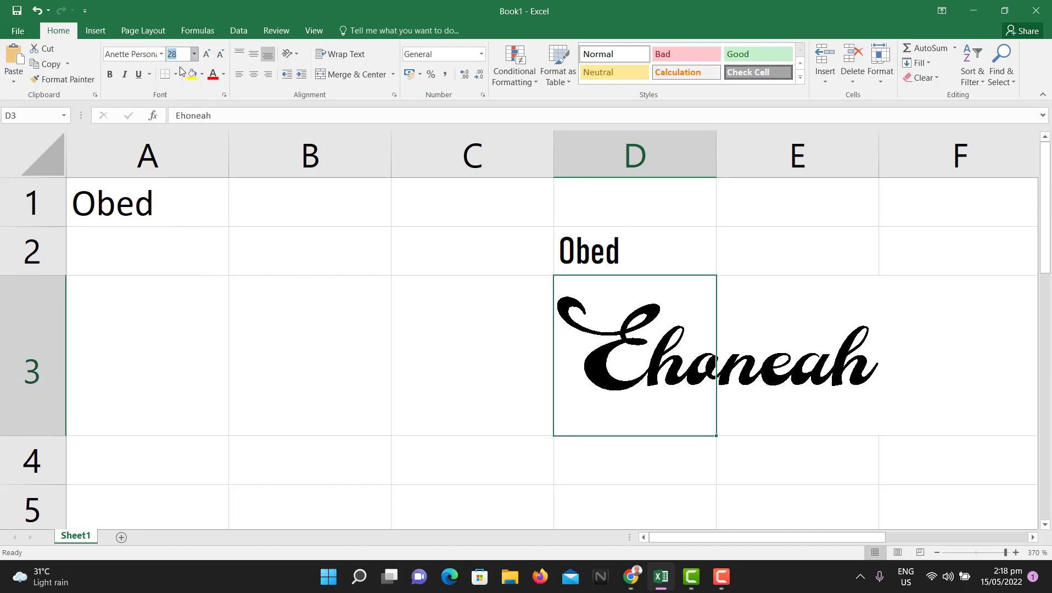
text(35)
key(Return)
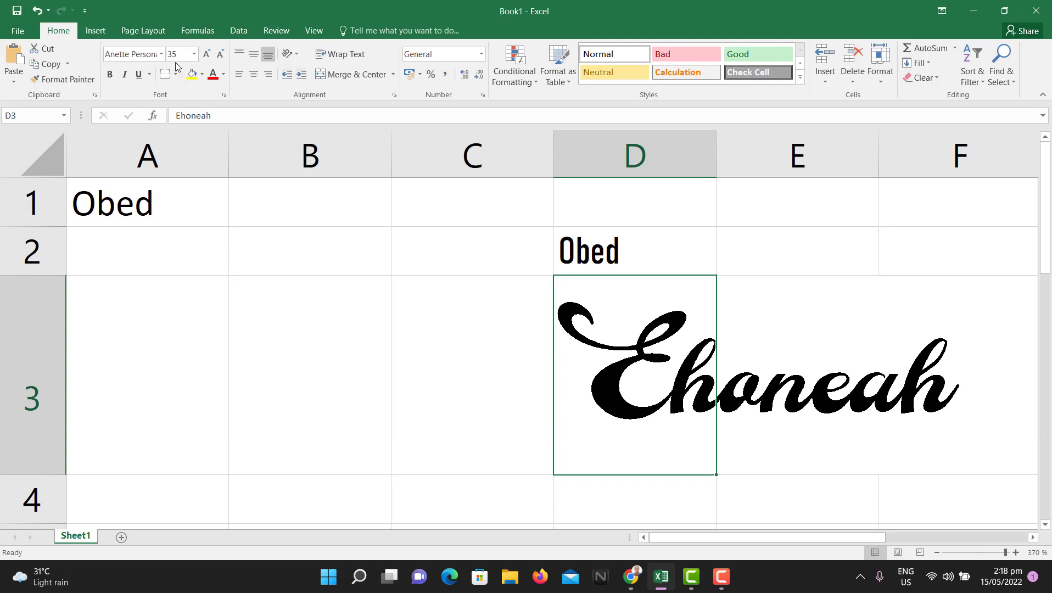
click(173, 55)
text(25)
key(Return)
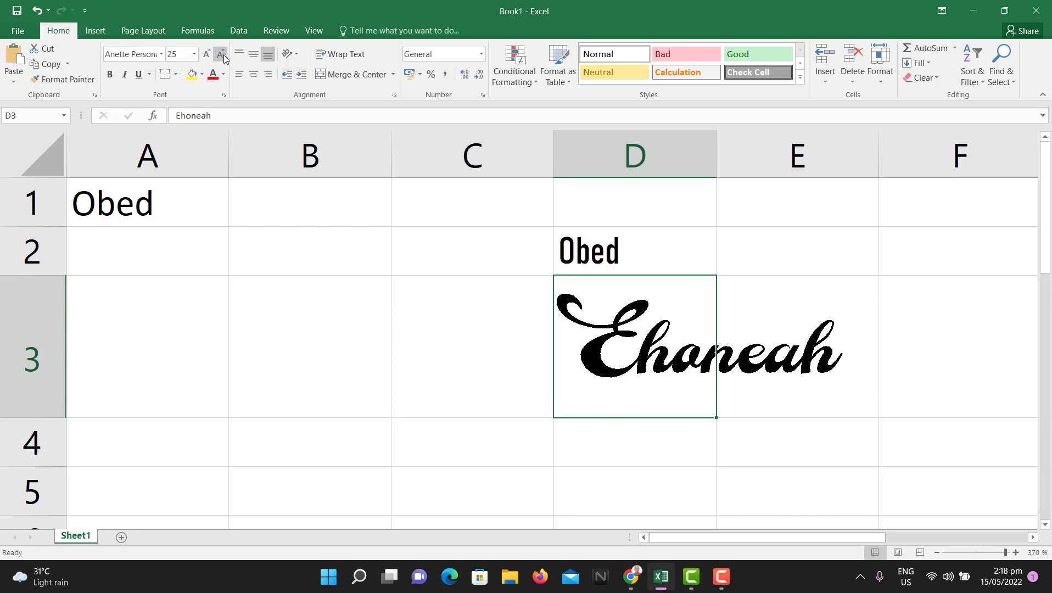
Step D3's text size down to 16, up to 48, then back to 24
click(207, 55)
click(206, 54)
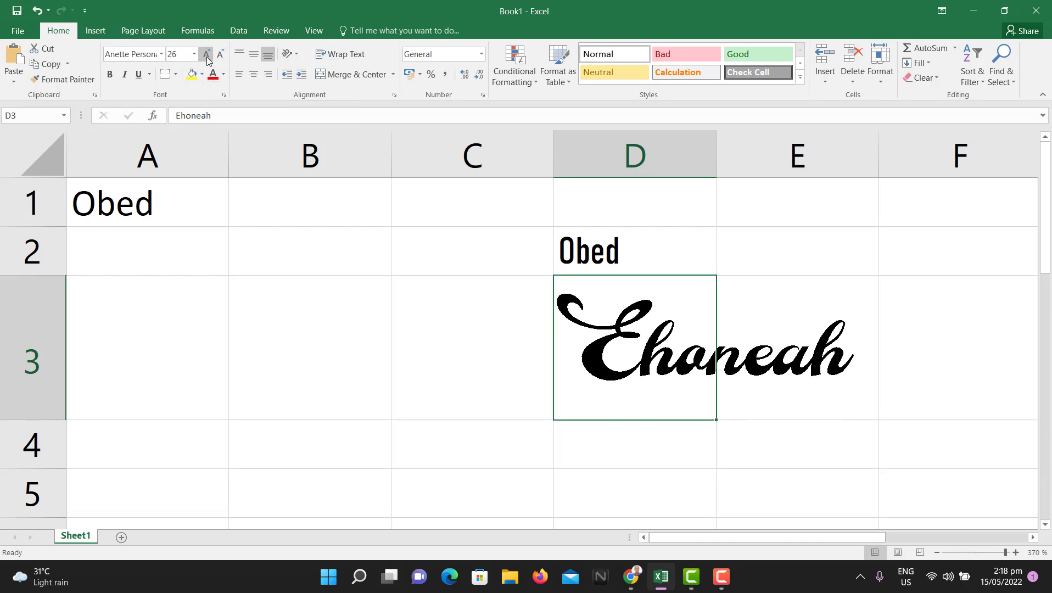
click(220, 55)
click(220, 55)
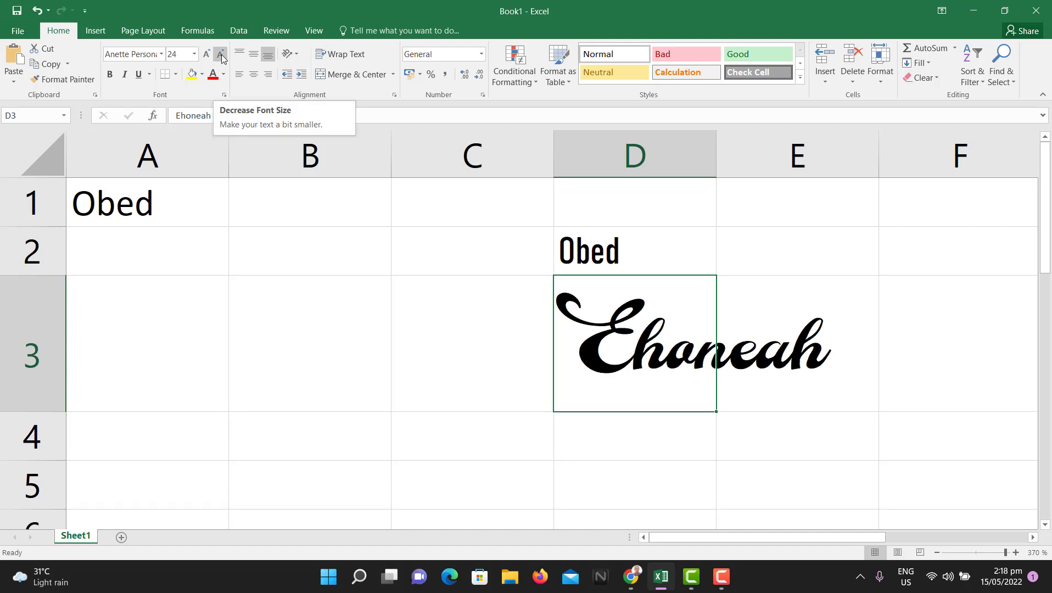
click(221, 55)
click(221, 54)
click(221, 54)
click(220, 55)
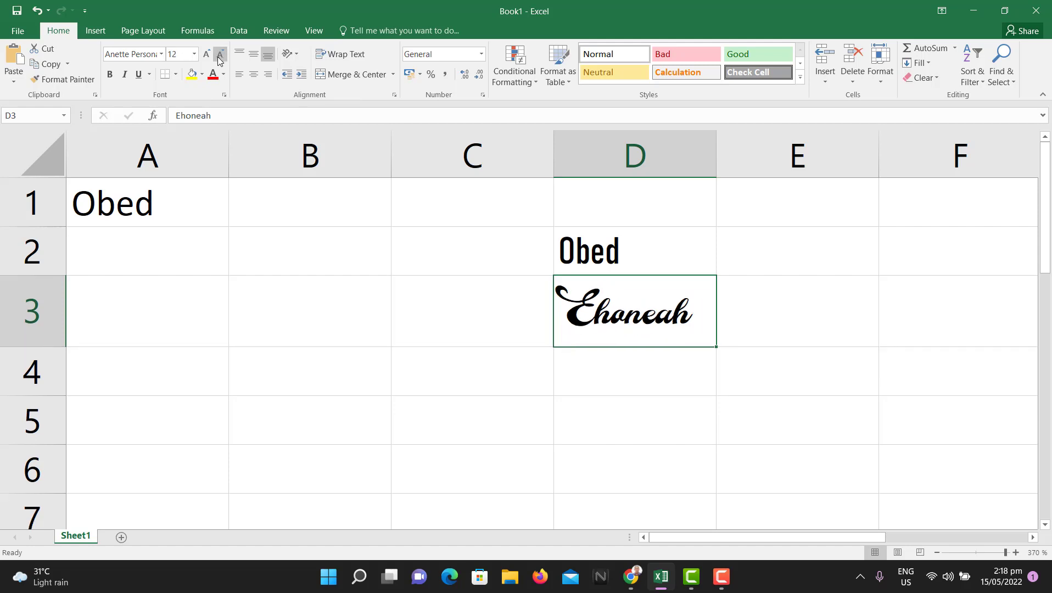
click(206, 55)
click(207, 57)
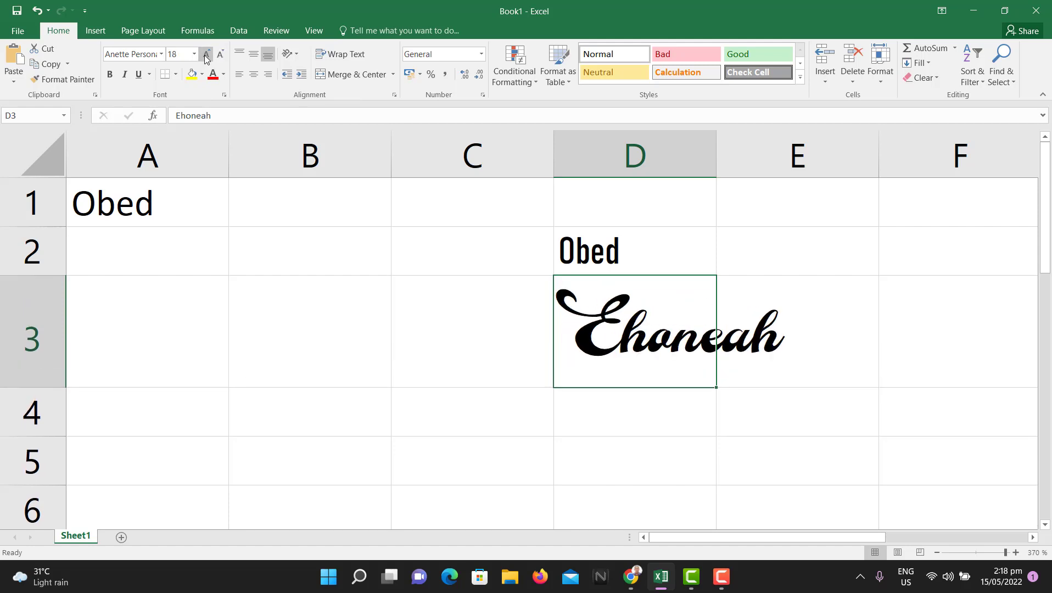
click(206, 56)
click(206, 56)
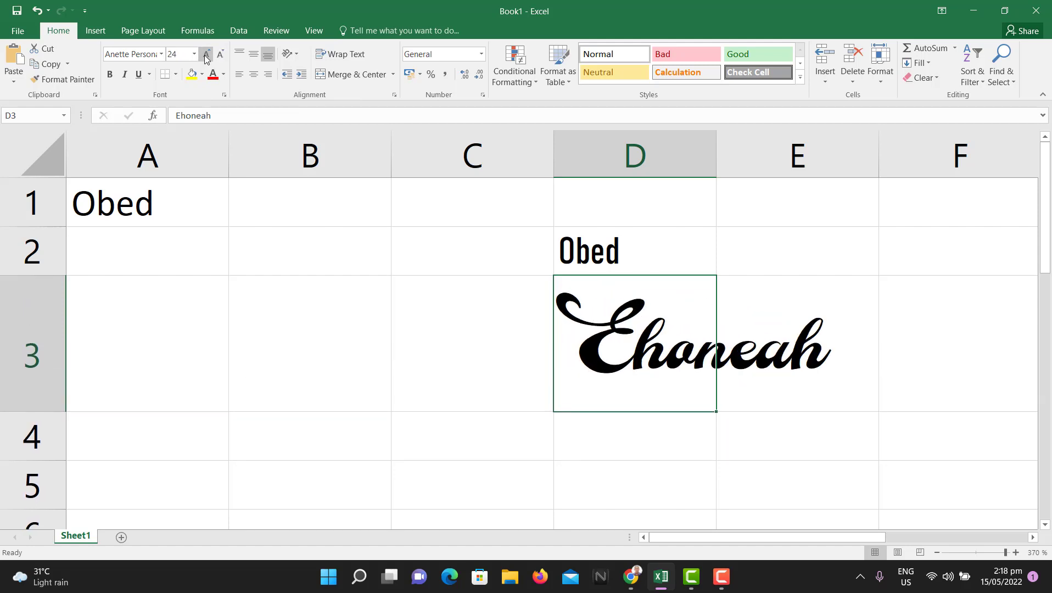
click(207, 56)
click(206, 56)
click(206, 56)
click(206, 56)
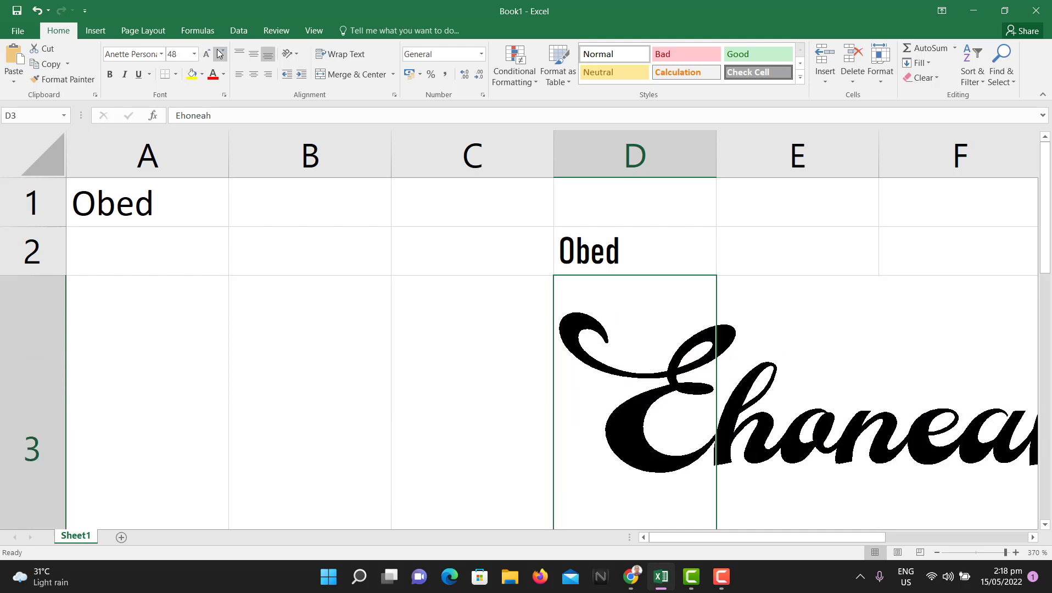
click(220, 55)
click(219, 55)
click(219, 56)
click(219, 56)
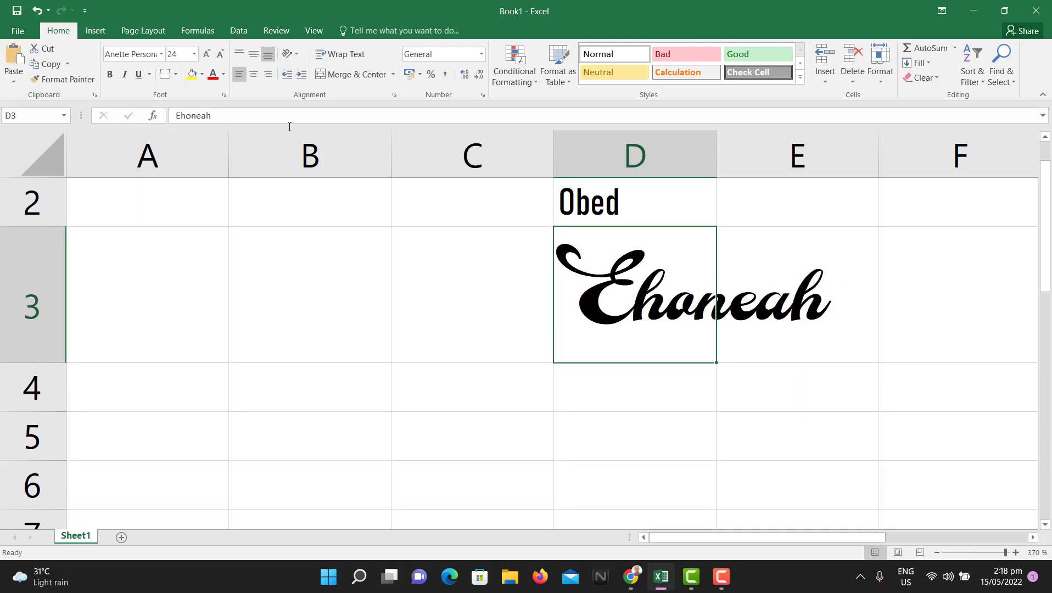
Shrink D3's Ehoneah down to font size 8
click(639, 215)
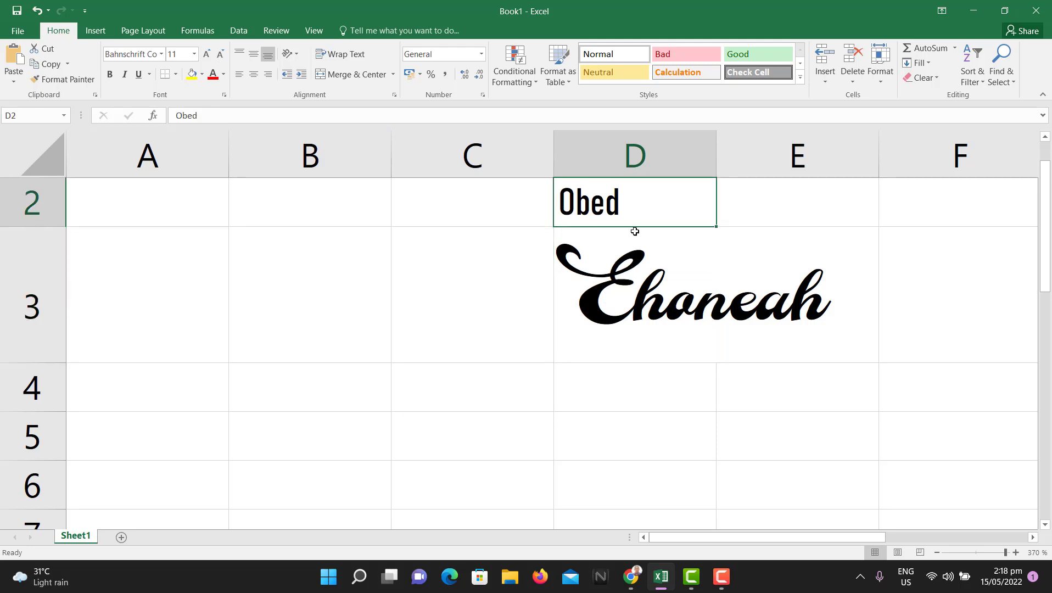
click(648, 289)
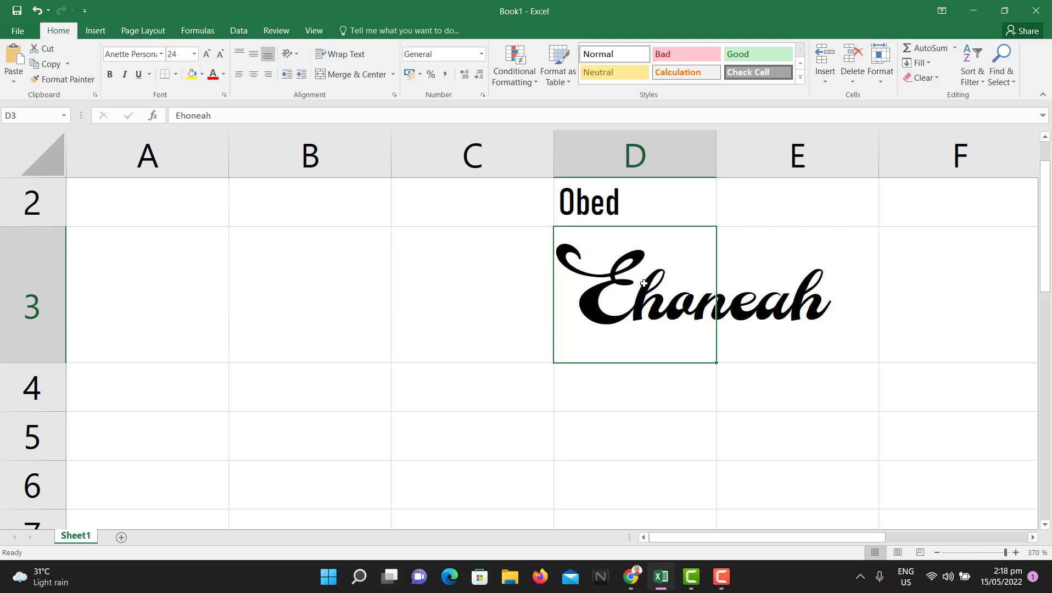
click(220, 57)
click(220, 58)
click(220, 58)
click(220, 58)
click(220, 57)
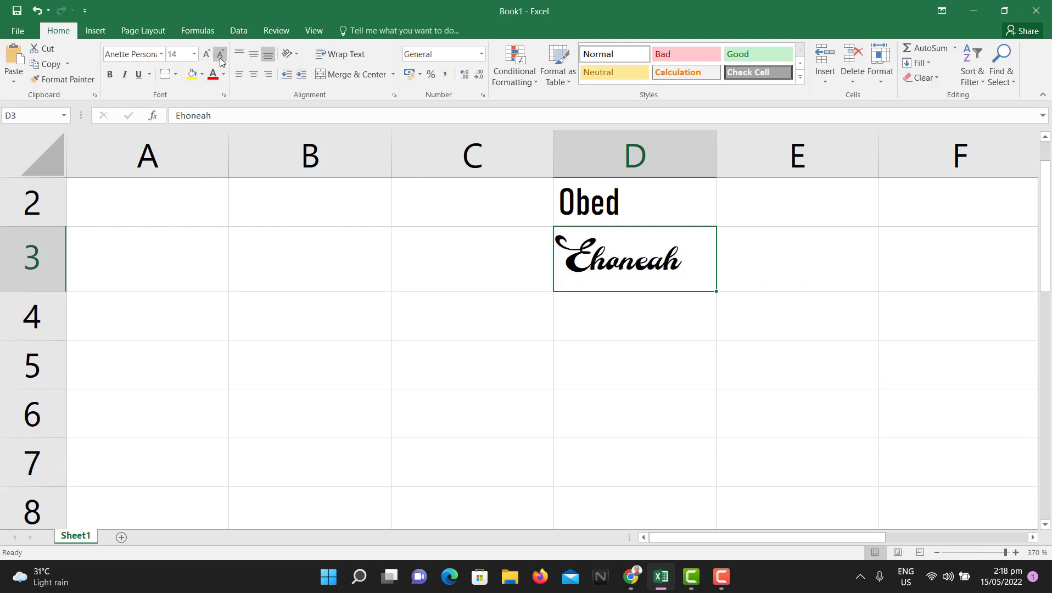
click(219, 57)
click(220, 58)
click(220, 57)
click(220, 58)
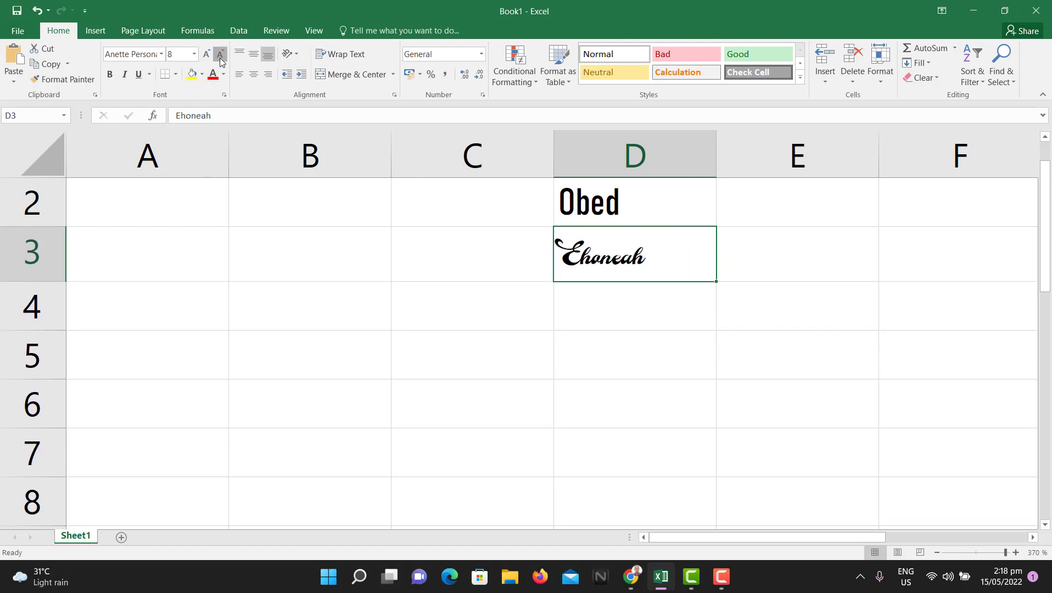
click(283, 304)
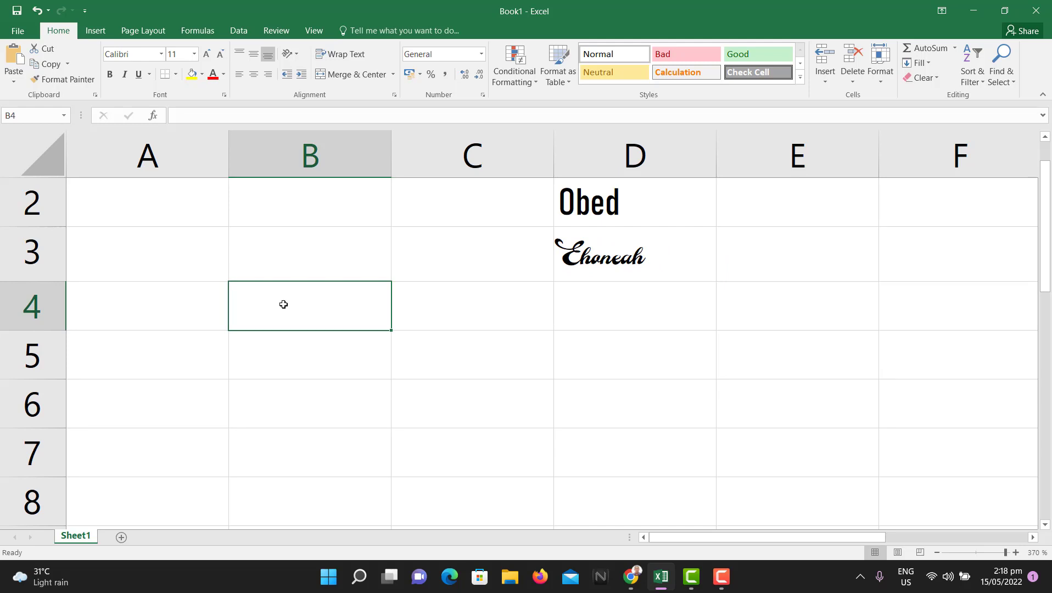
Enter Ehoneah in cell B4, fixing a typo
text(Ehoneahe)
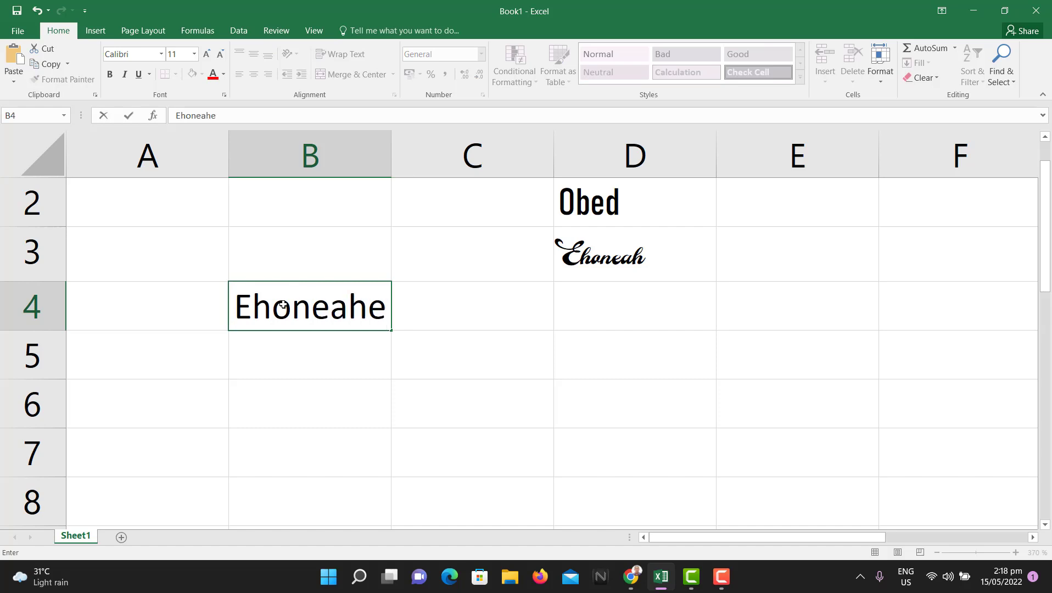
key(BackSpace)
click(400, 309)
click(363, 310)
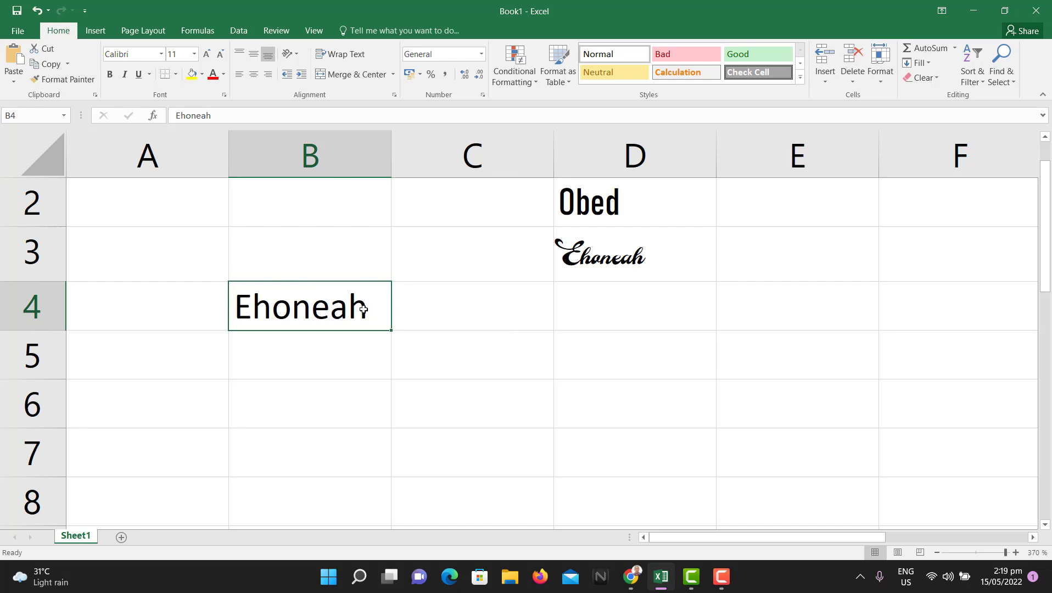
Try italic, underline and double underline on B4's Ehoneah, then remove the underline
click(125, 75)
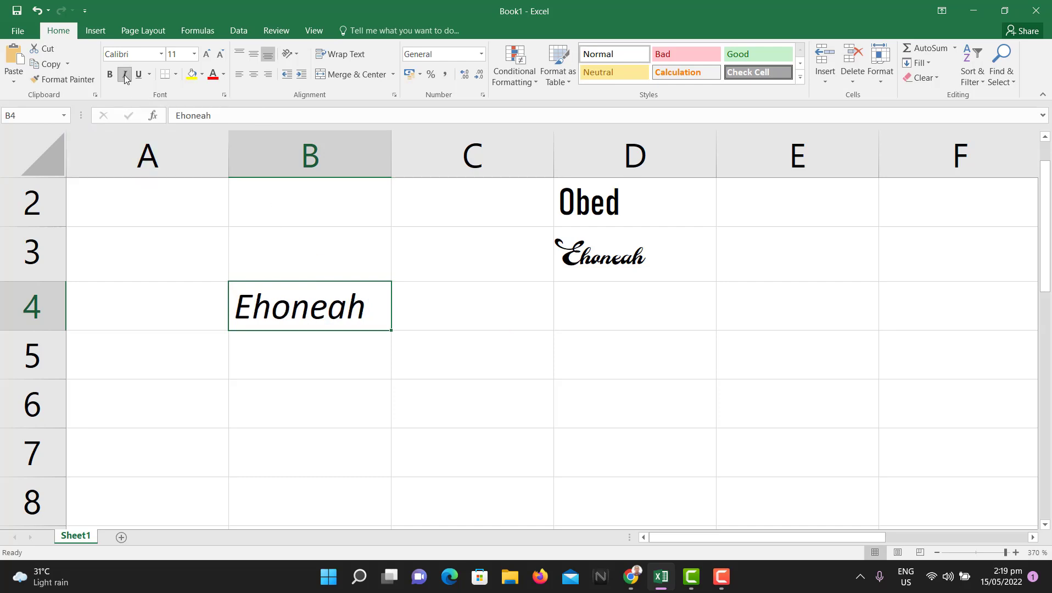
click(139, 76)
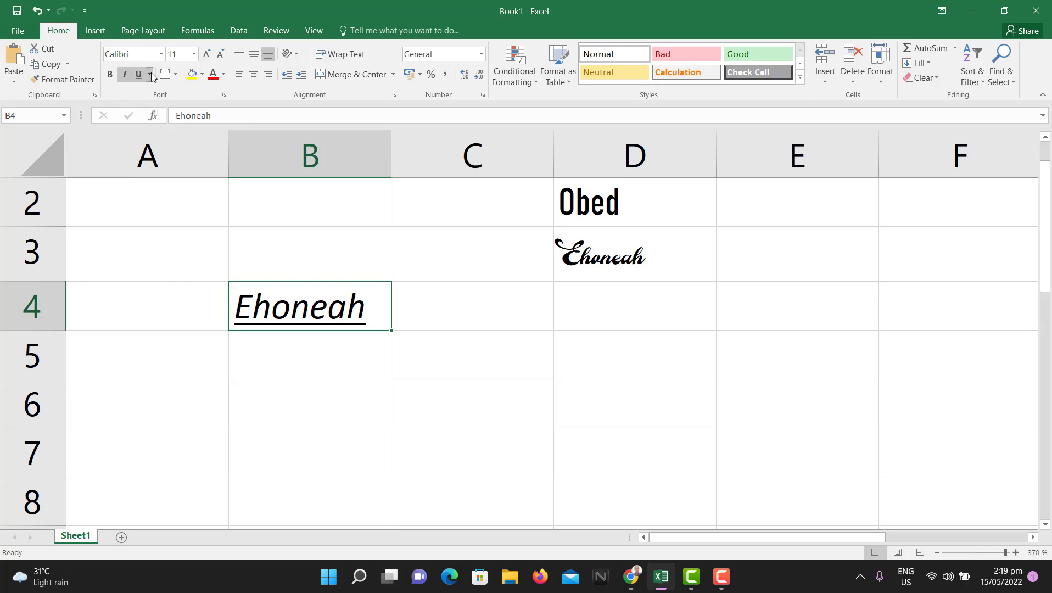
click(150, 75)
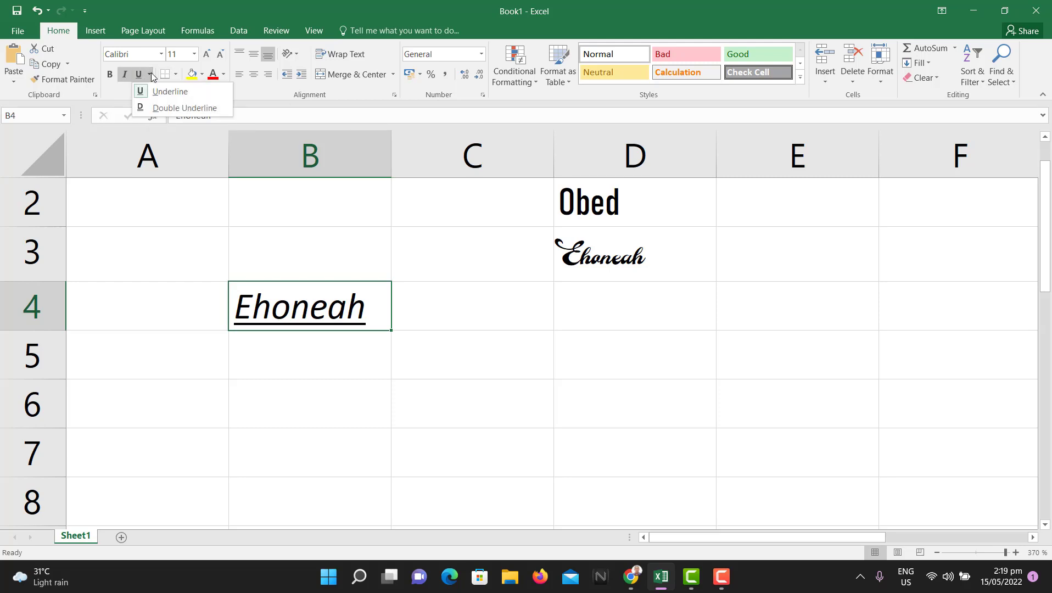
click(174, 107)
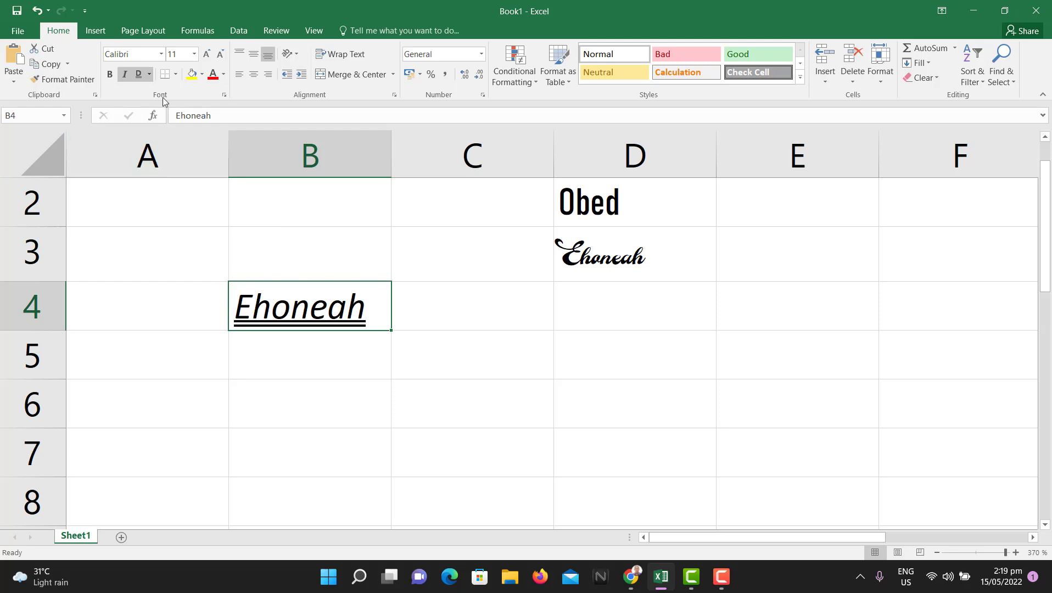
click(139, 75)
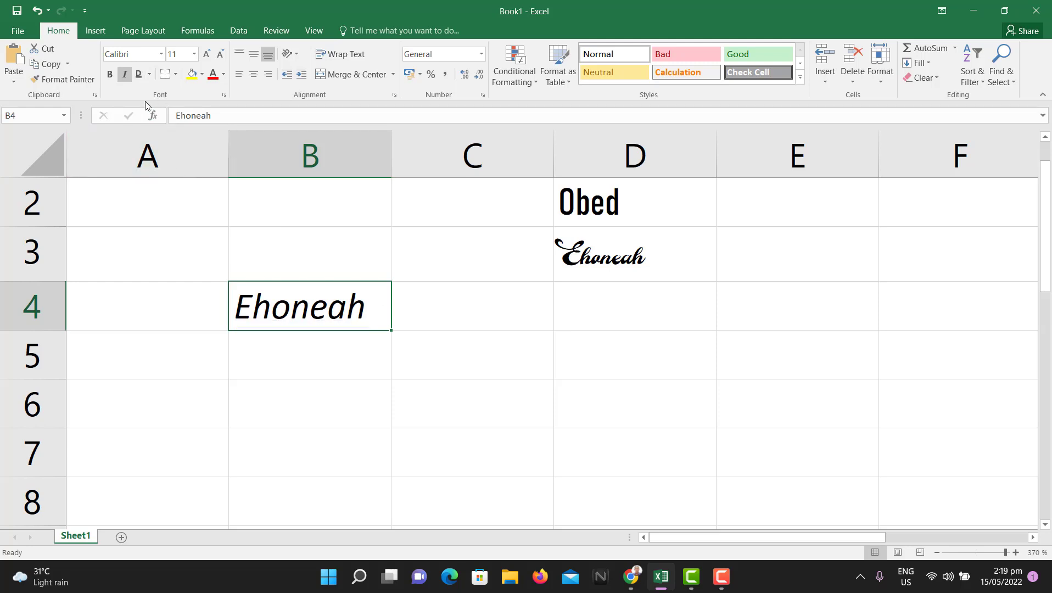
click(149, 76)
click(165, 87)
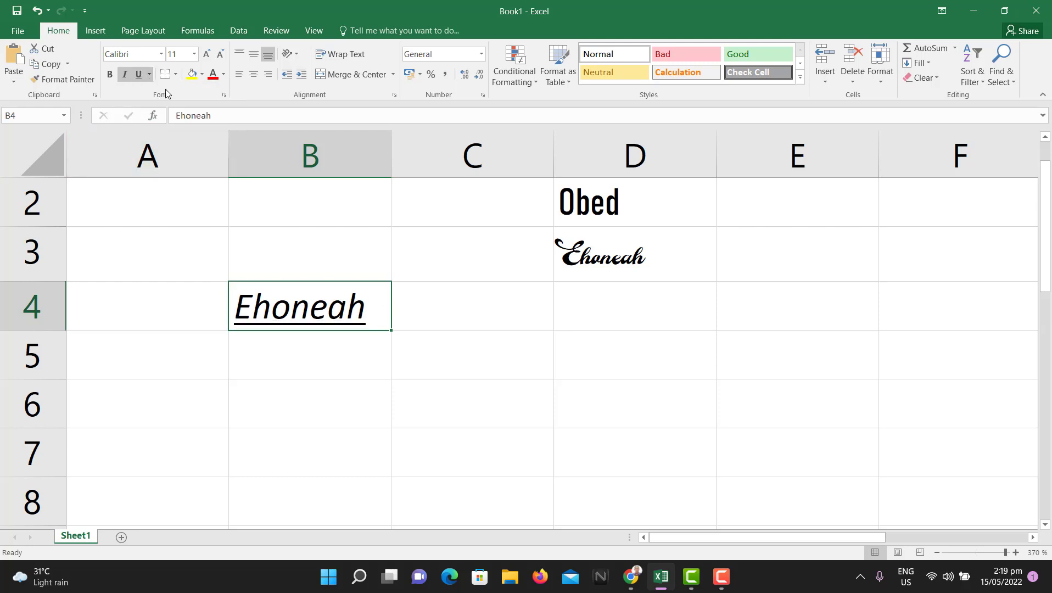
click(141, 74)
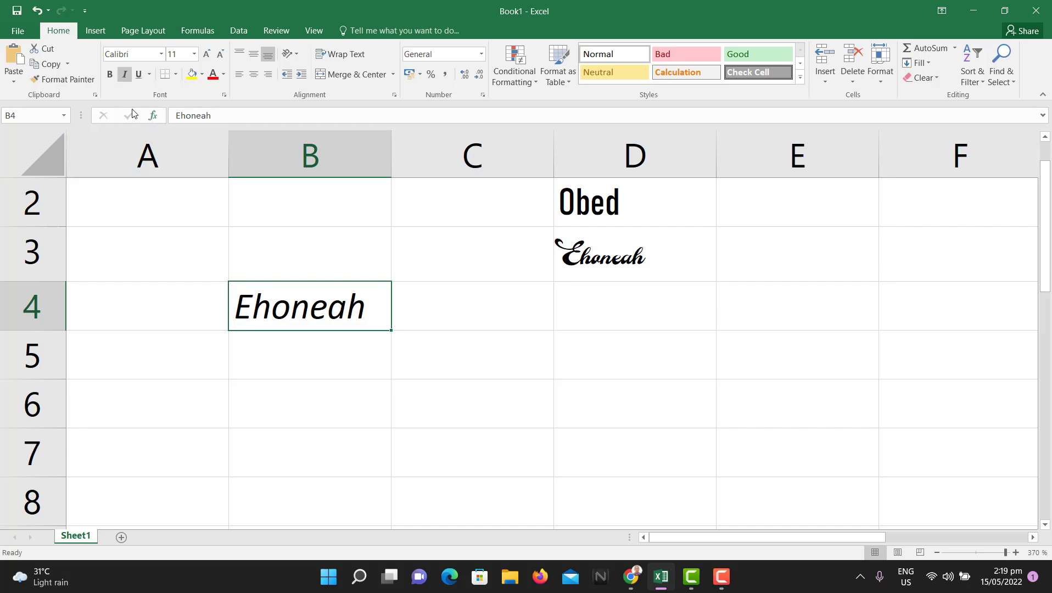
Try bold, then clear bold and italic so B4 is plain Calibri
click(110, 75)
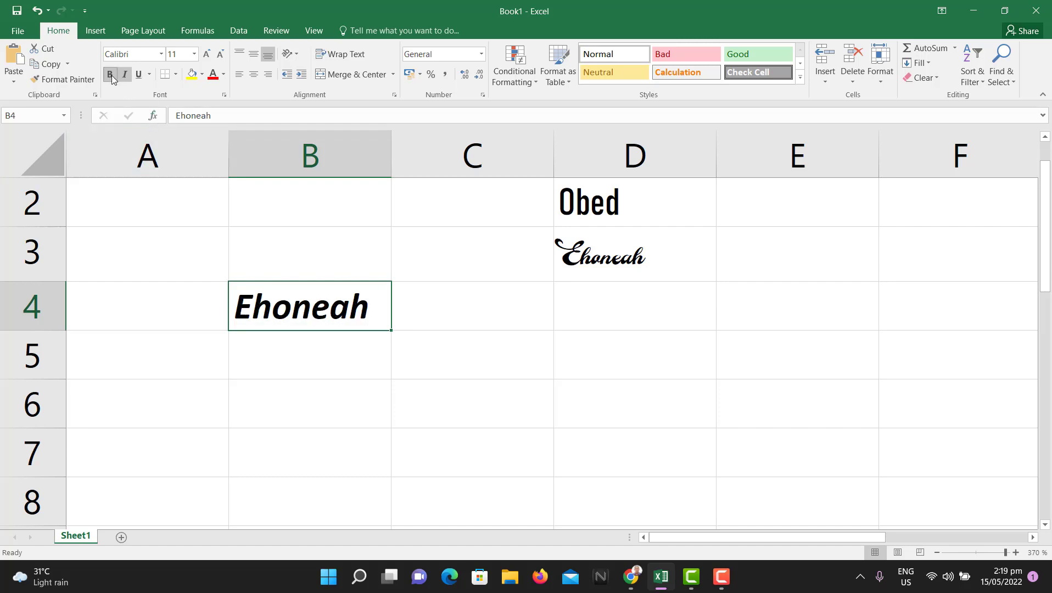
click(127, 76)
click(110, 74)
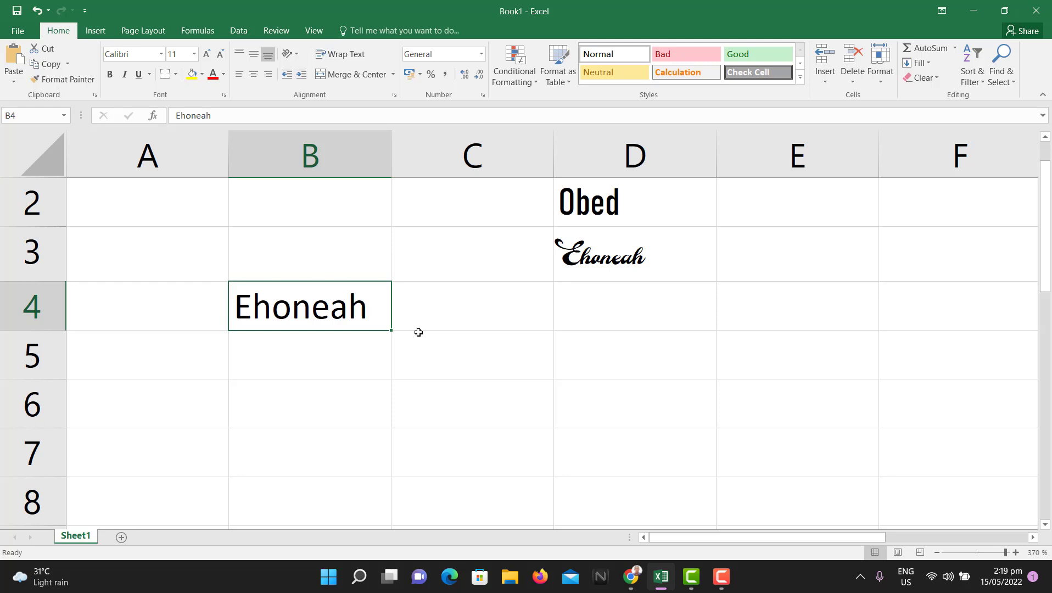
key(ctrl+b)
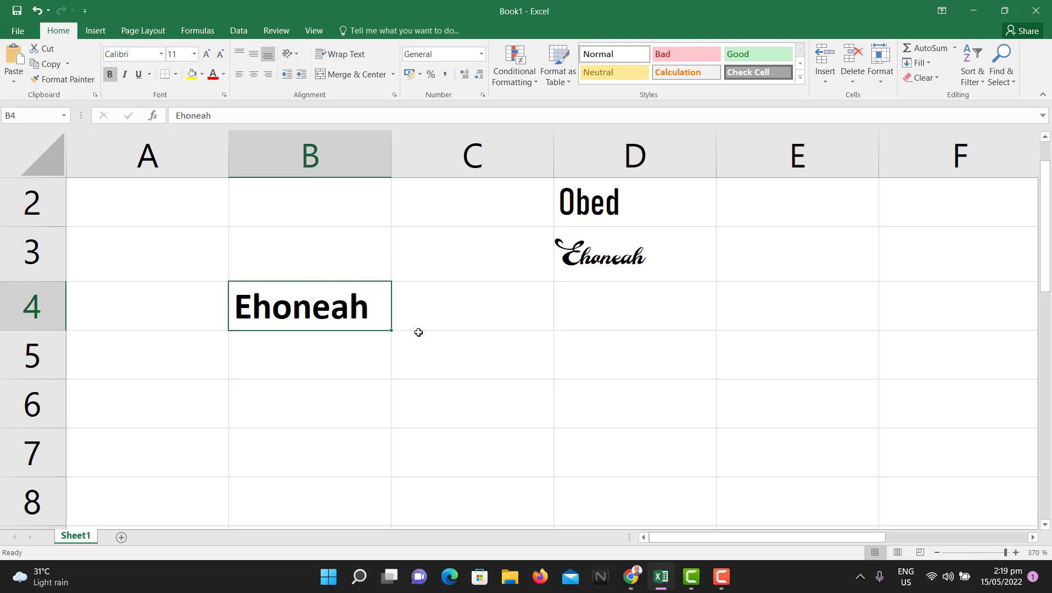
key(ctrl+b)
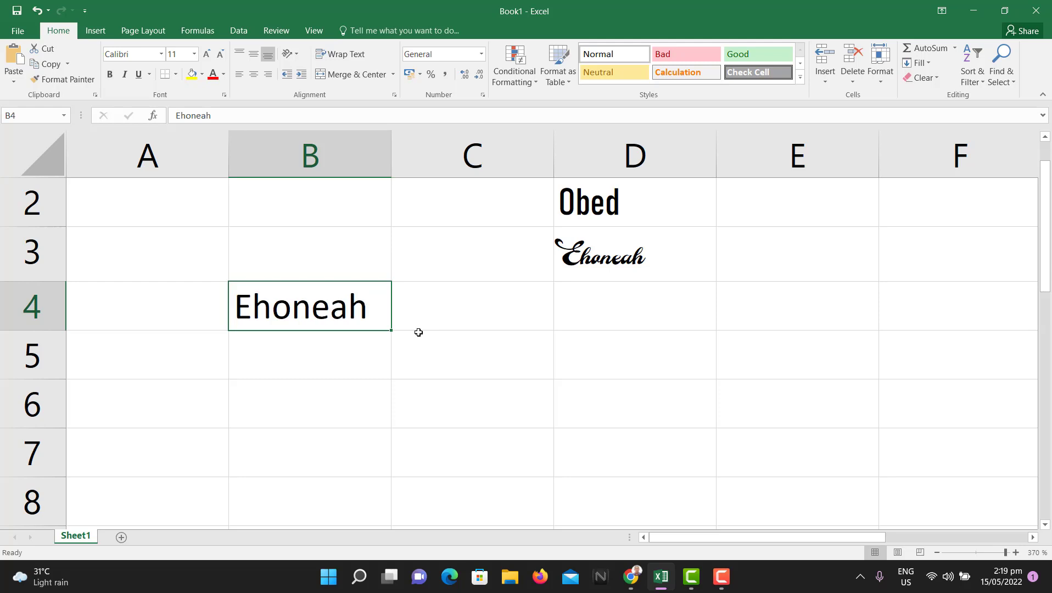
key(ctrl+i)
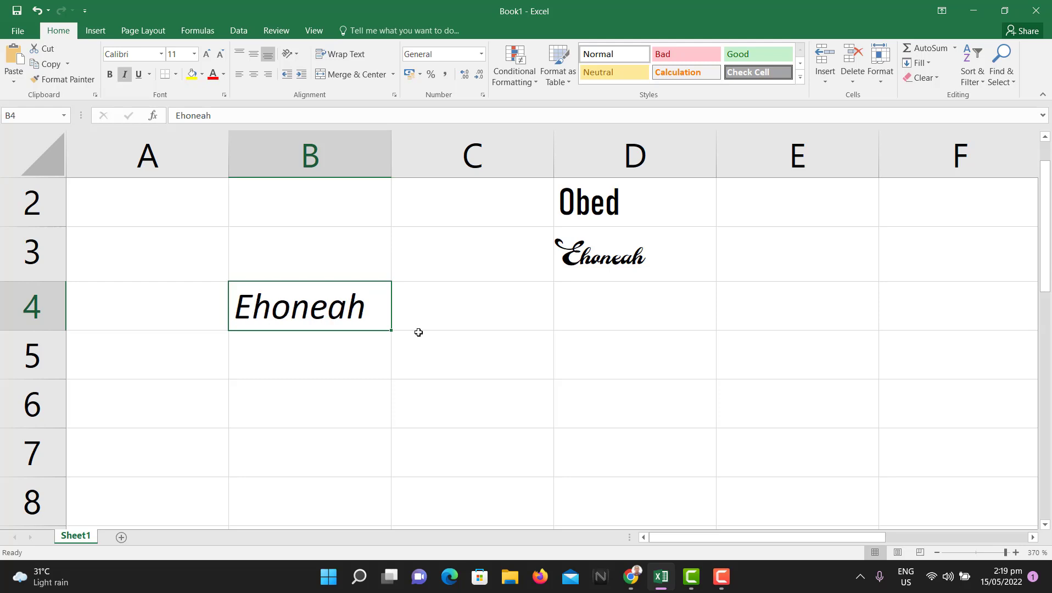
key(ctrl+u)
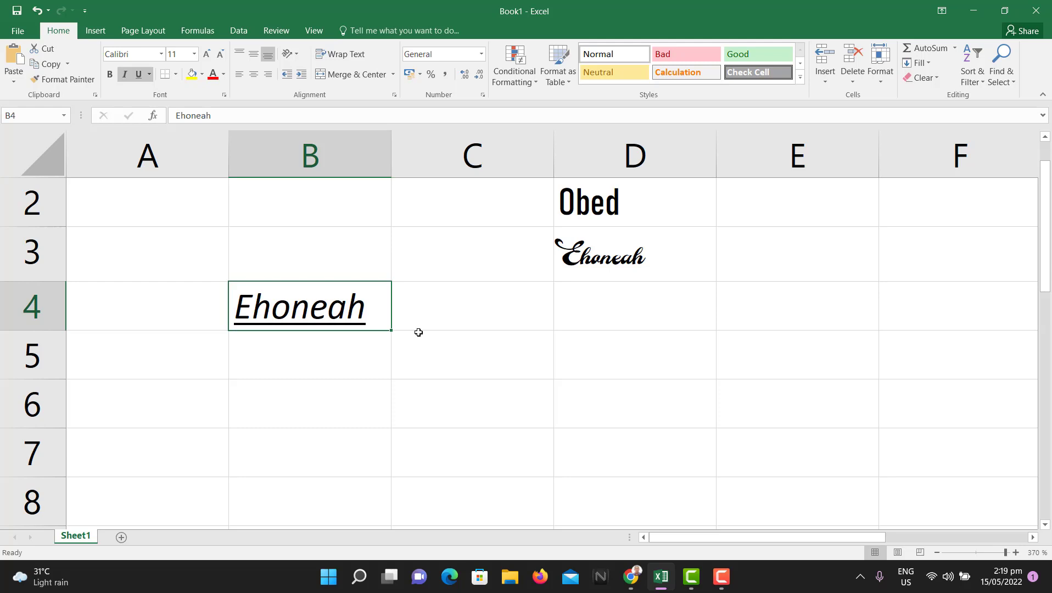
key(Delete)
key(ctrl+z)
key(ctrl+u)
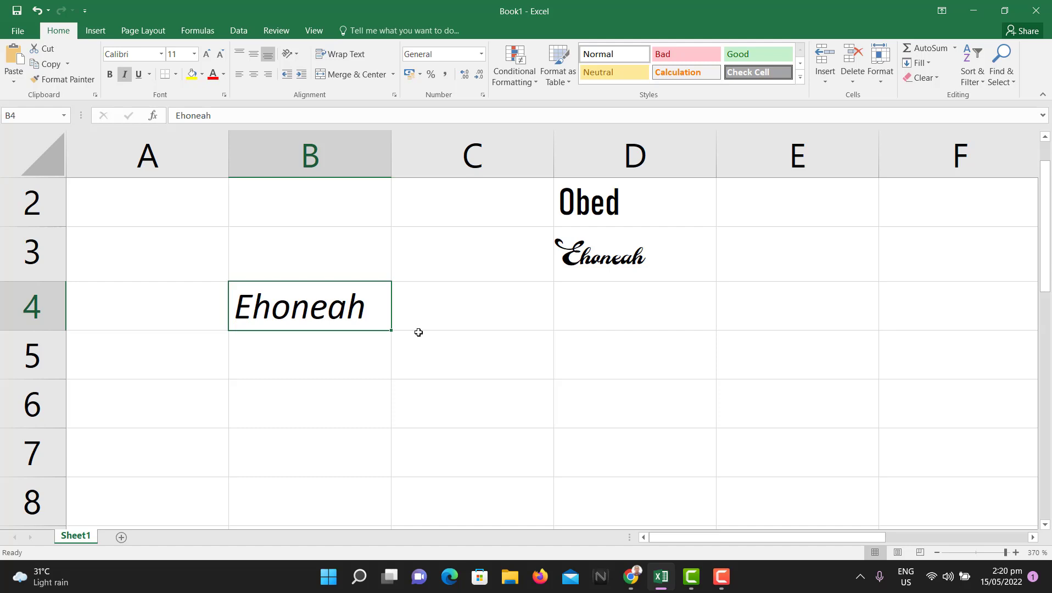
key(ctrl+i)
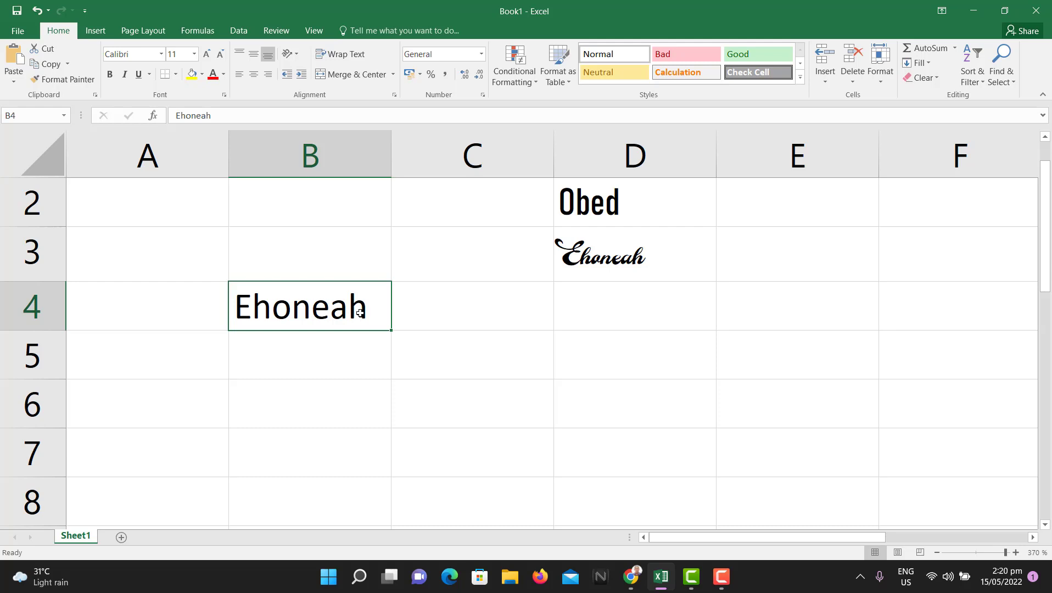
Move between cells D2, D3 and B4, ending with B4 selected
click(582, 220)
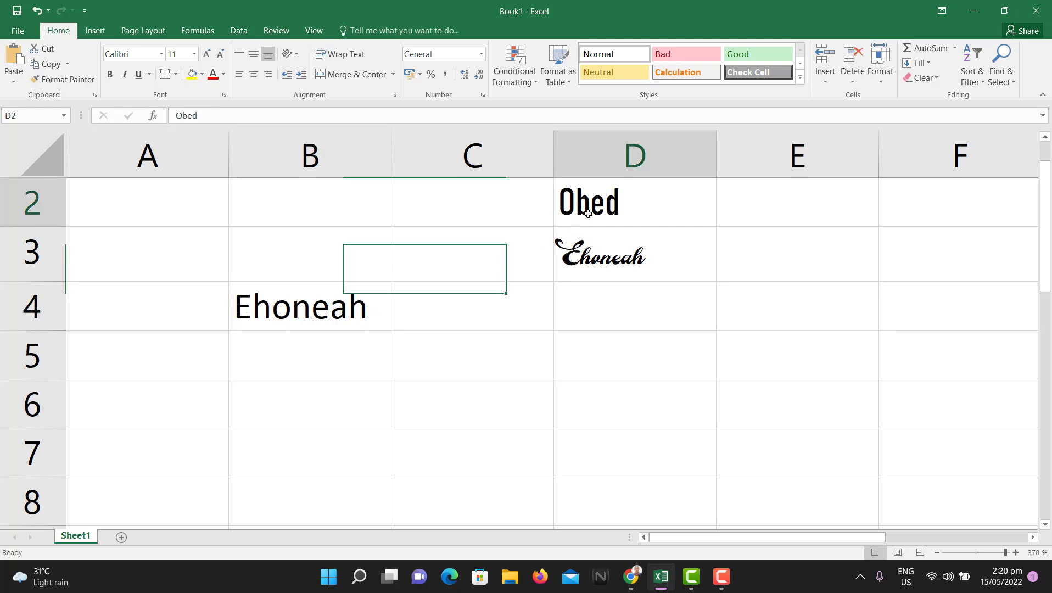
click(609, 251)
click(333, 311)
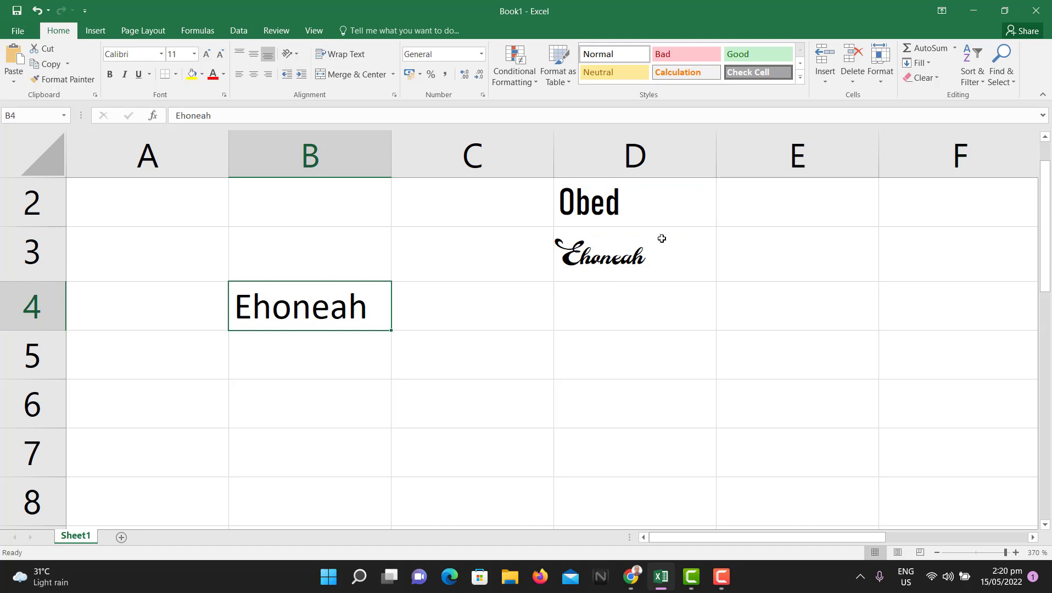
click(635, 258)
click(634, 215)
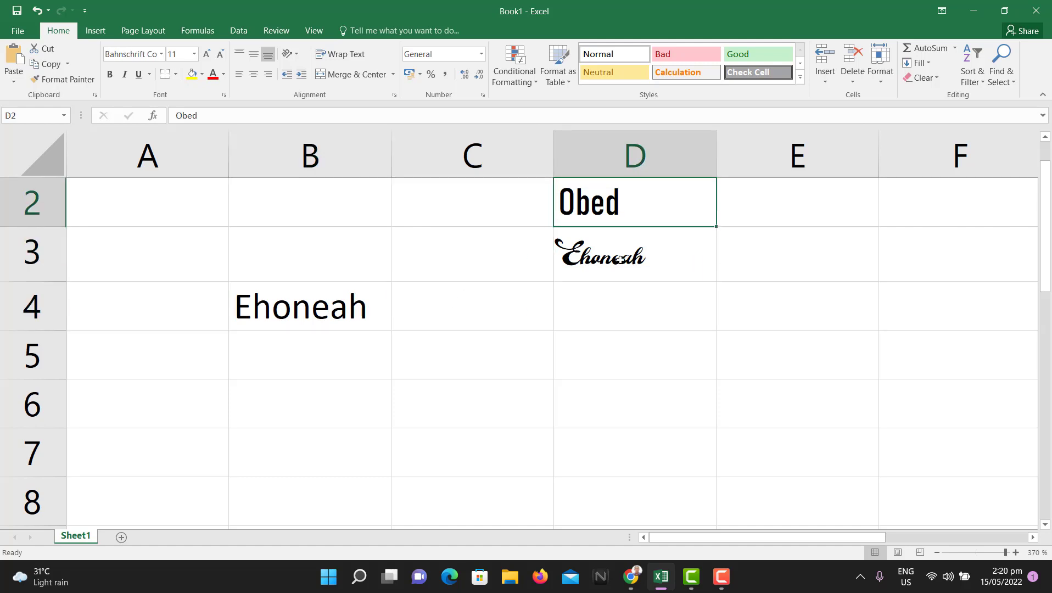
click(574, 273)
click(323, 323)
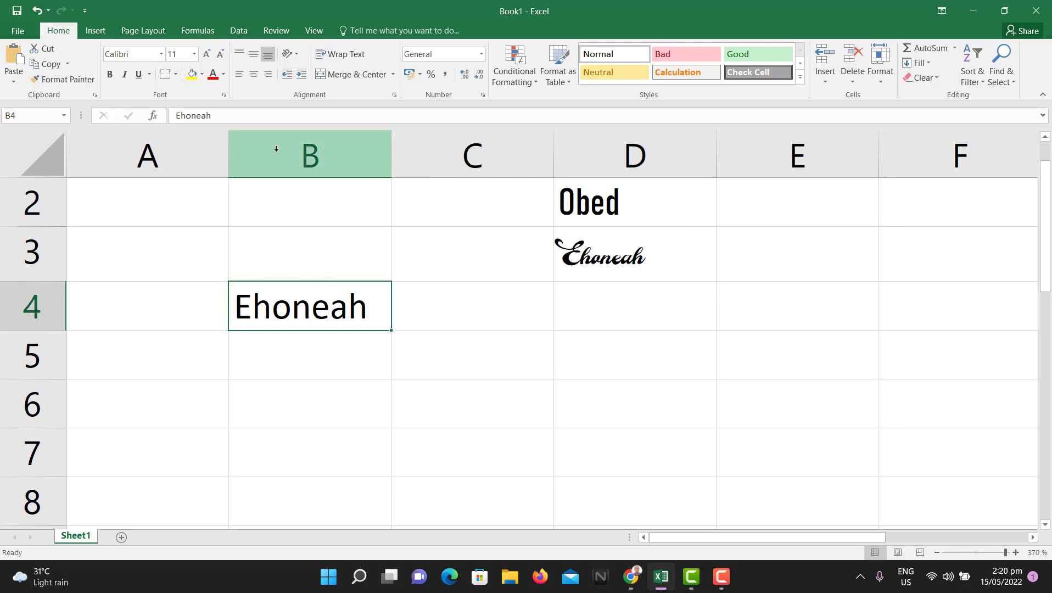
Colour B4's Ehoneah red, then change it to purple
click(213, 76)
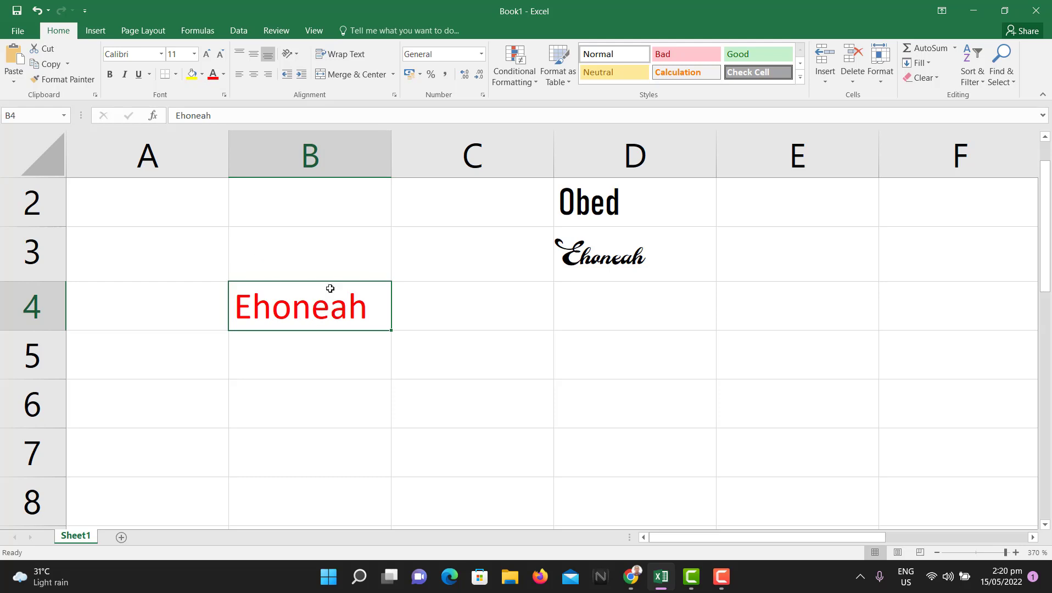
click(224, 74)
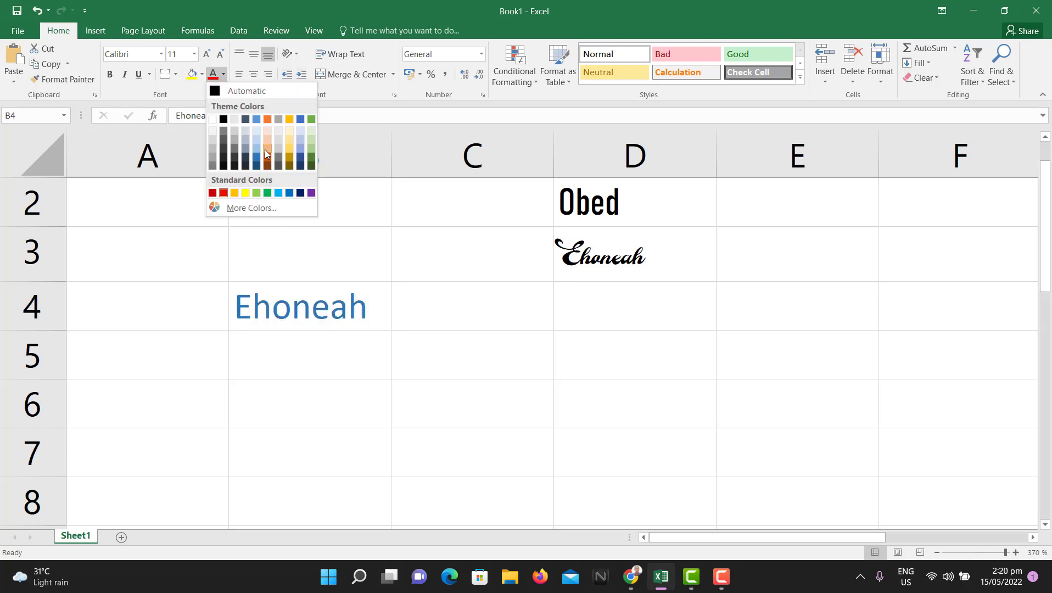
click(225, 75)
click(225, 78)
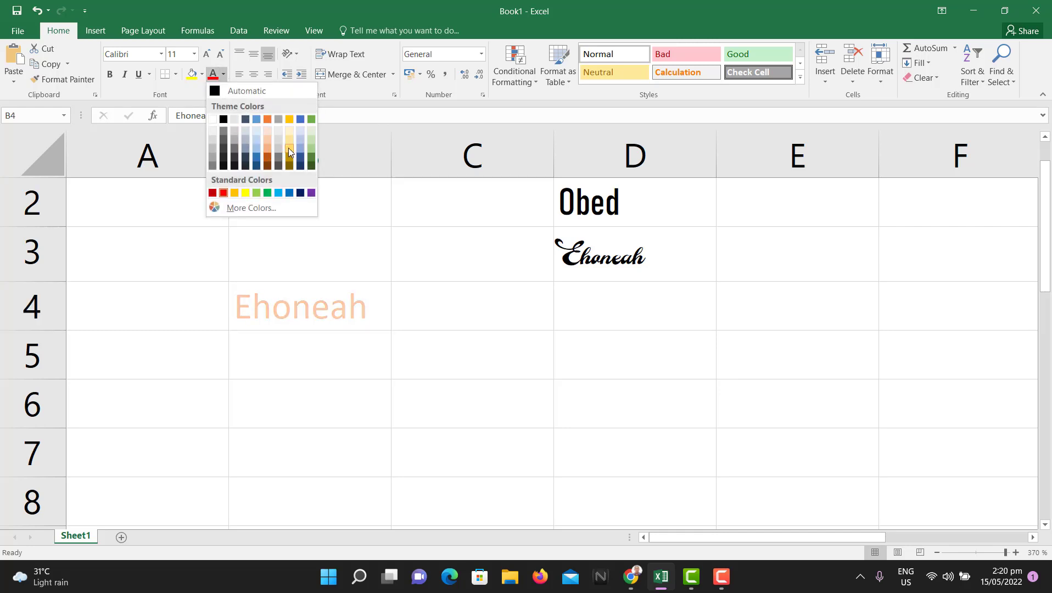
click(310, 193)
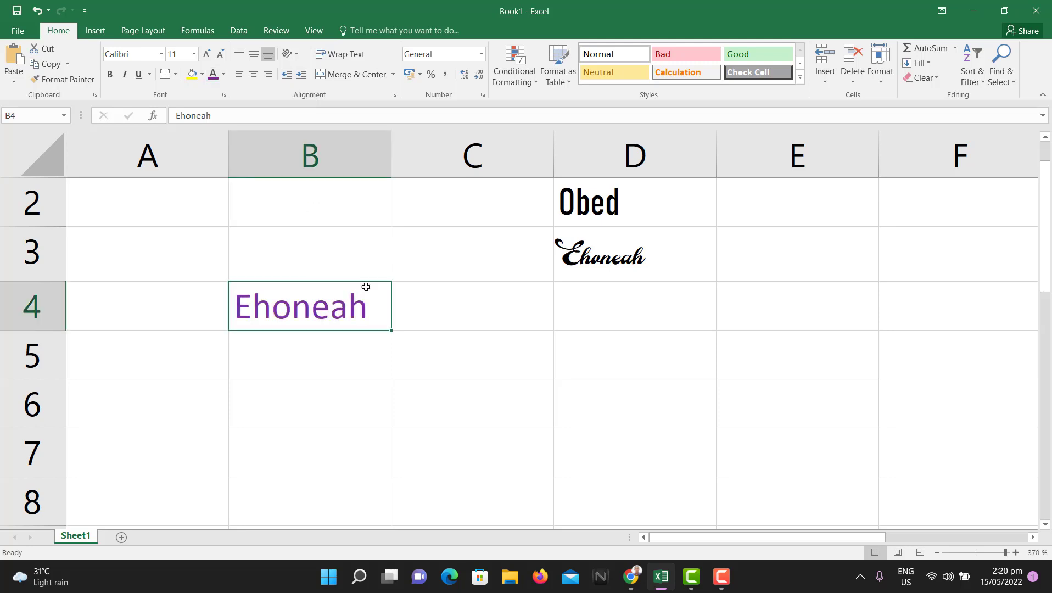
click(580, 222)
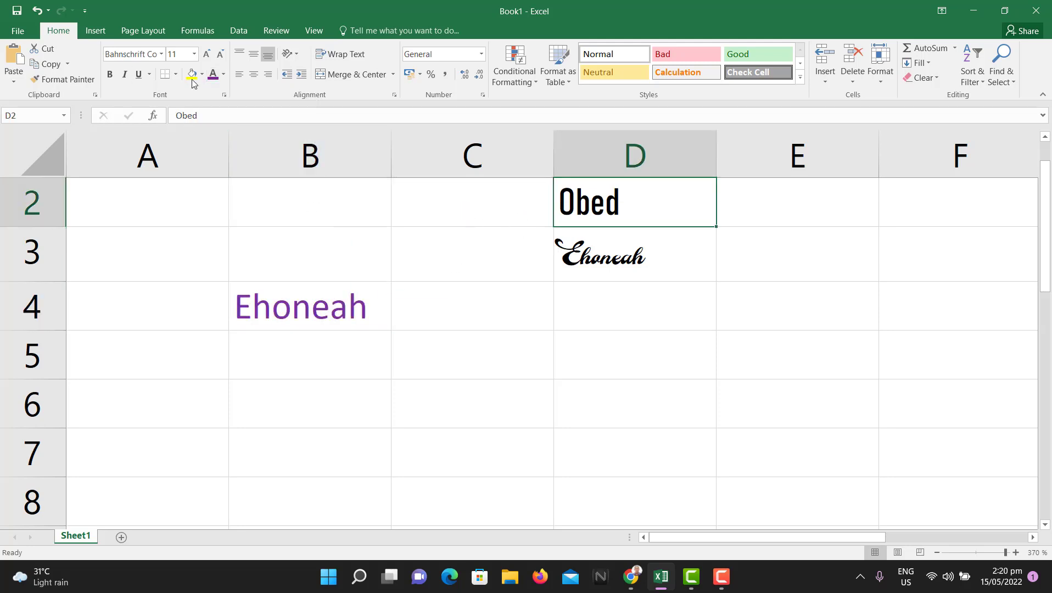
Make the word Obed in D2 dark blue using the Font Color palette
click(223, 74)
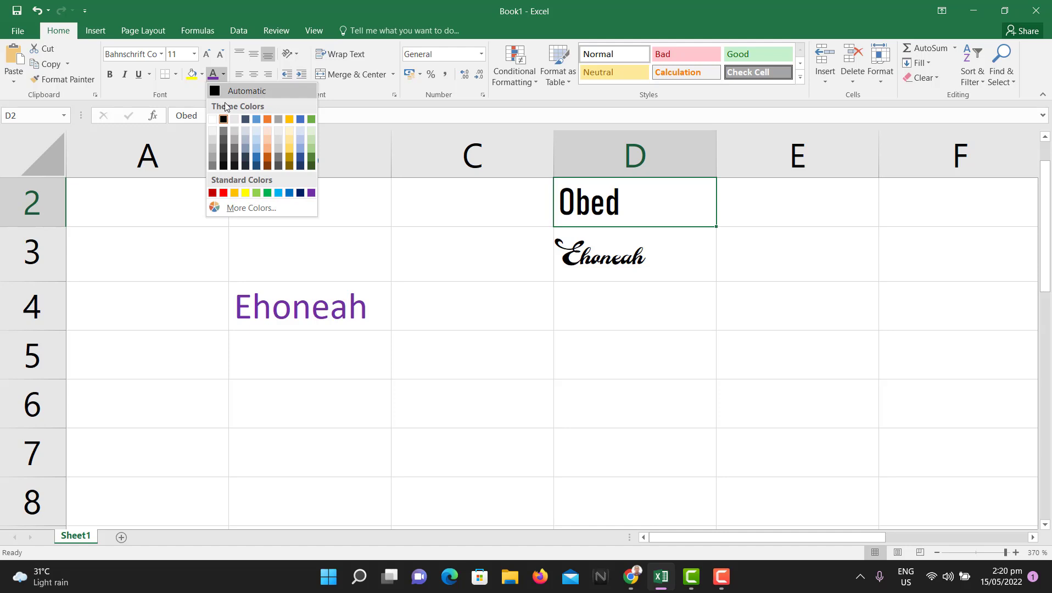
click(257, 166)
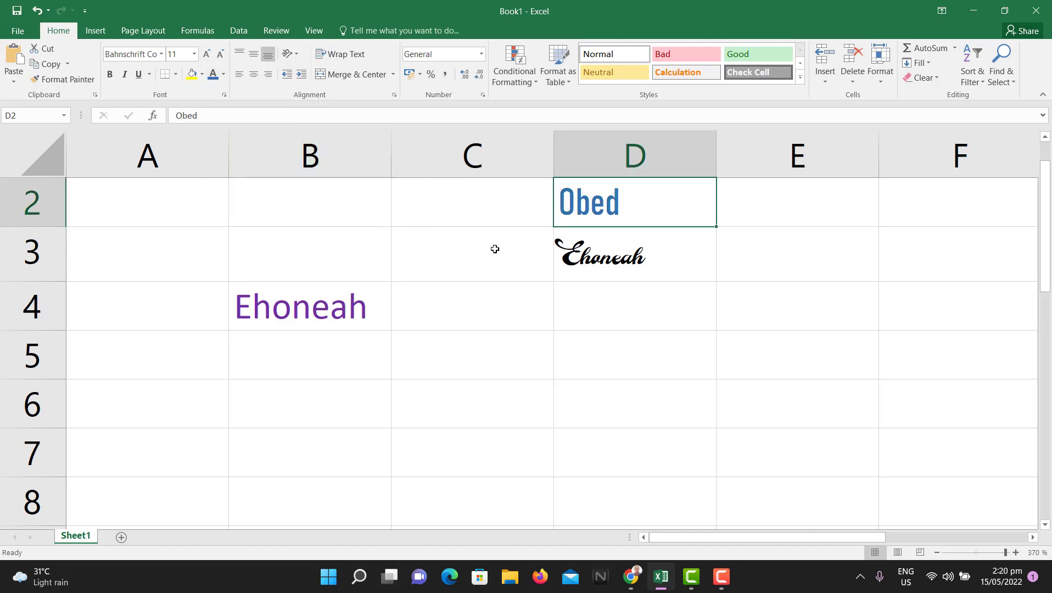
click(625, 255)
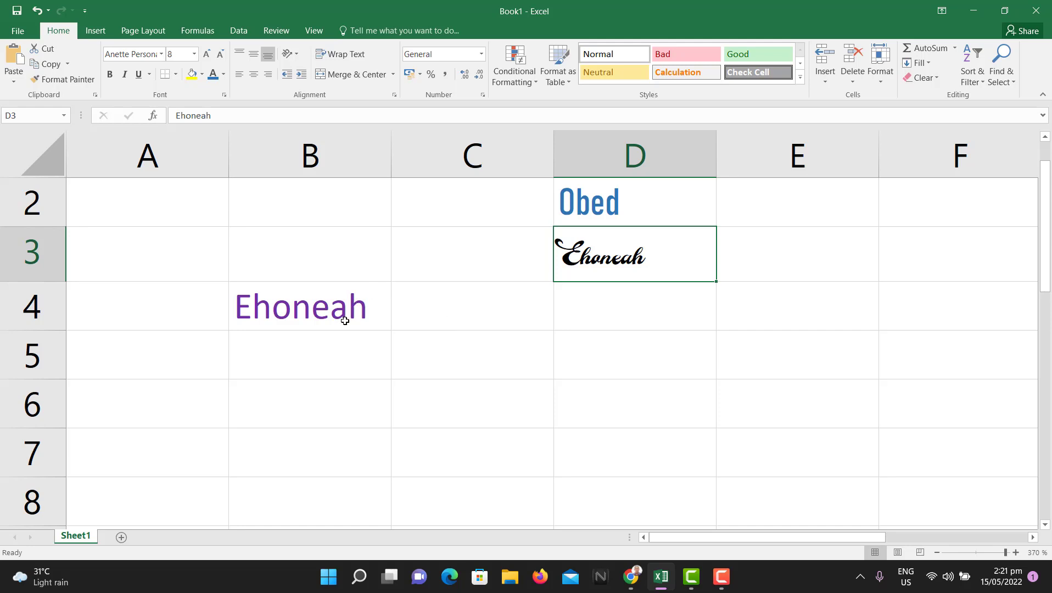
click(372, 315)
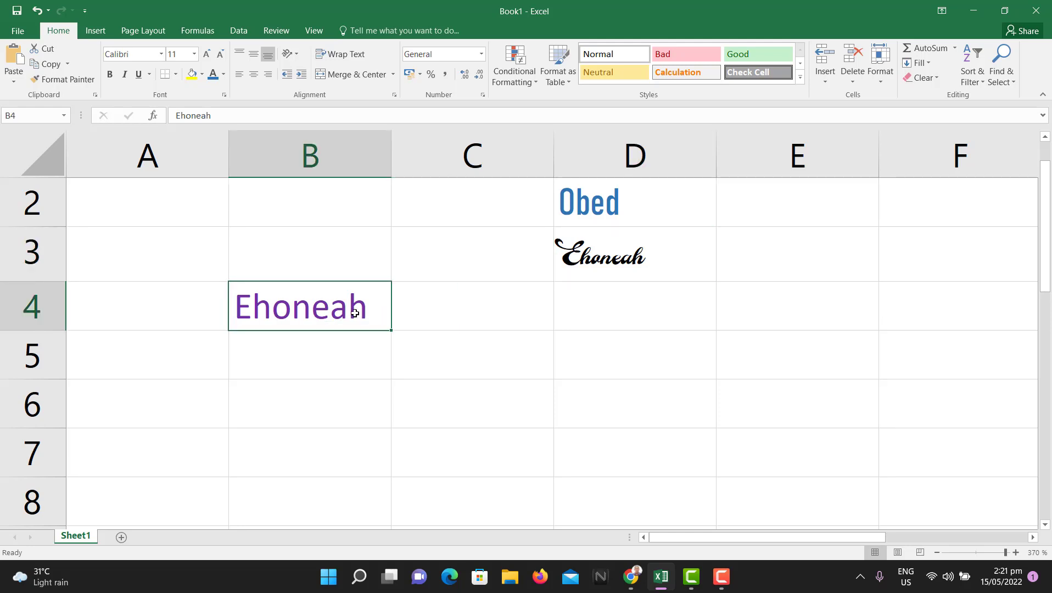
Fill cell B4 yellow, then change its fill to pale blue
click(191, 75)
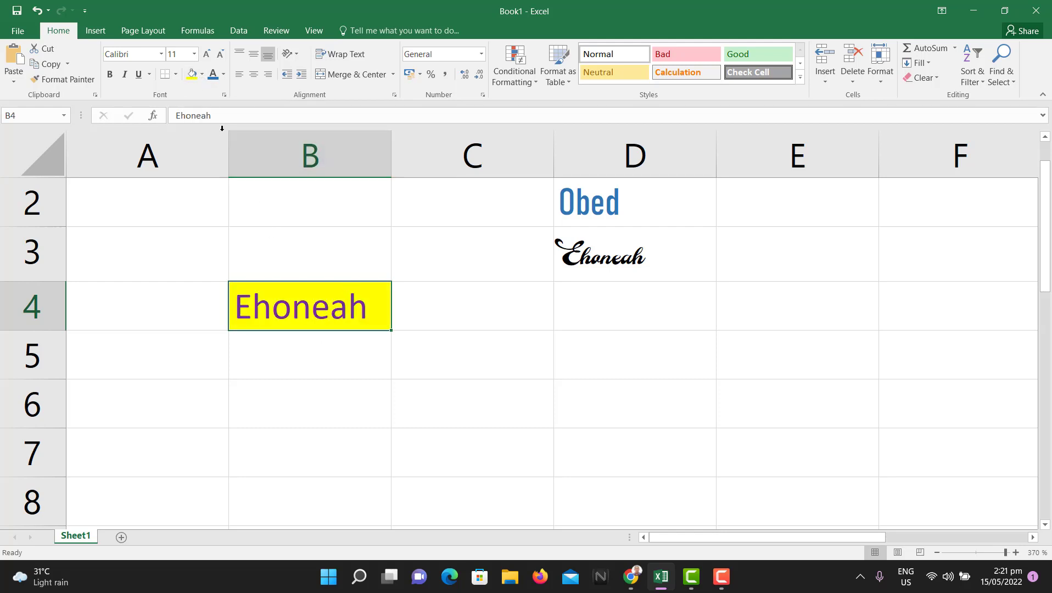
click(201, 75)
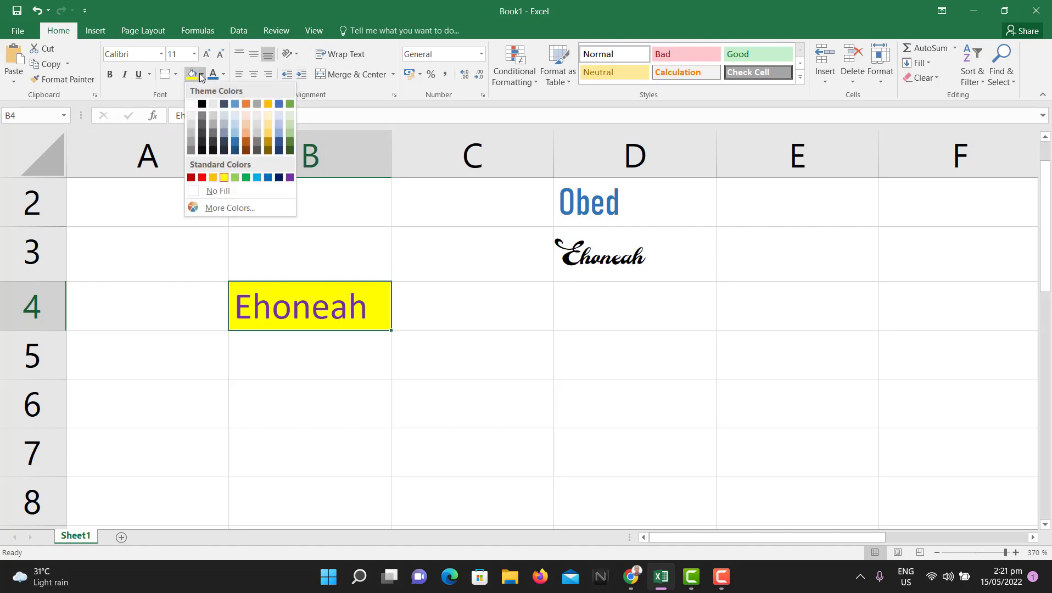
click(236, 115)
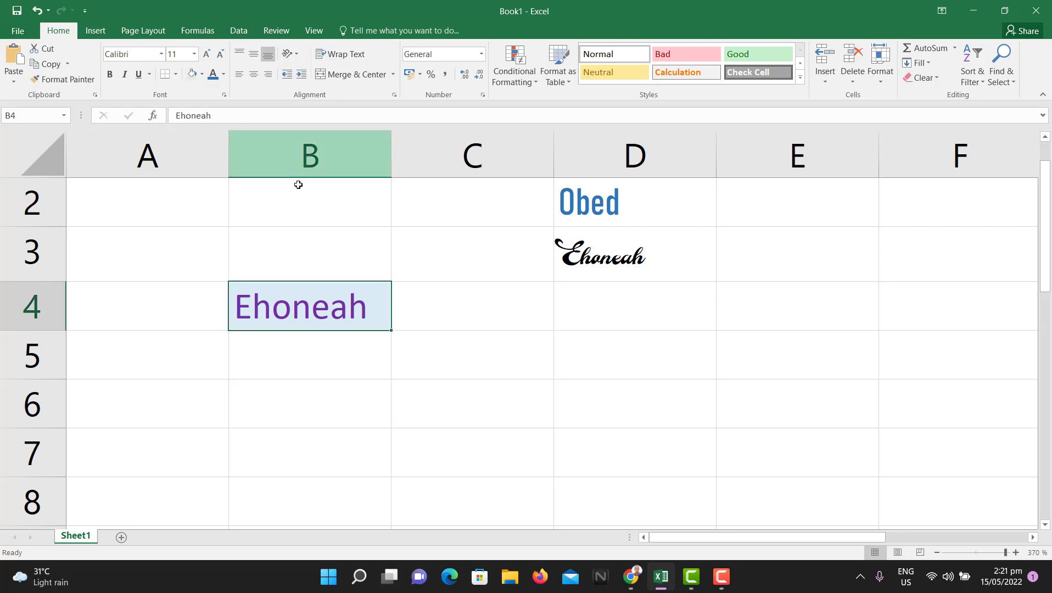
Give cell D2 a light green fill
click(586, 219)
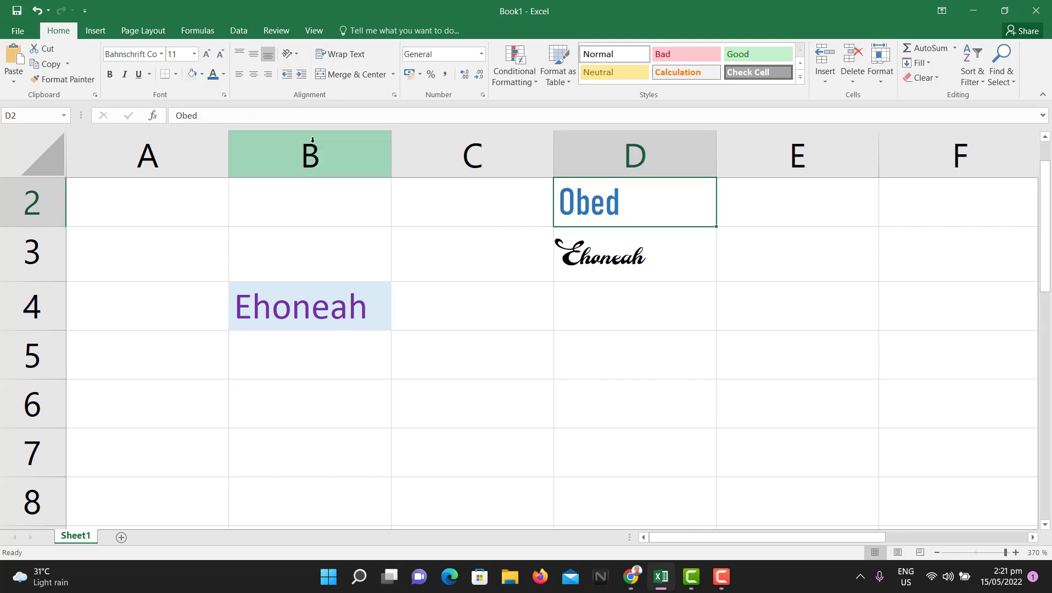
click(202, 74)
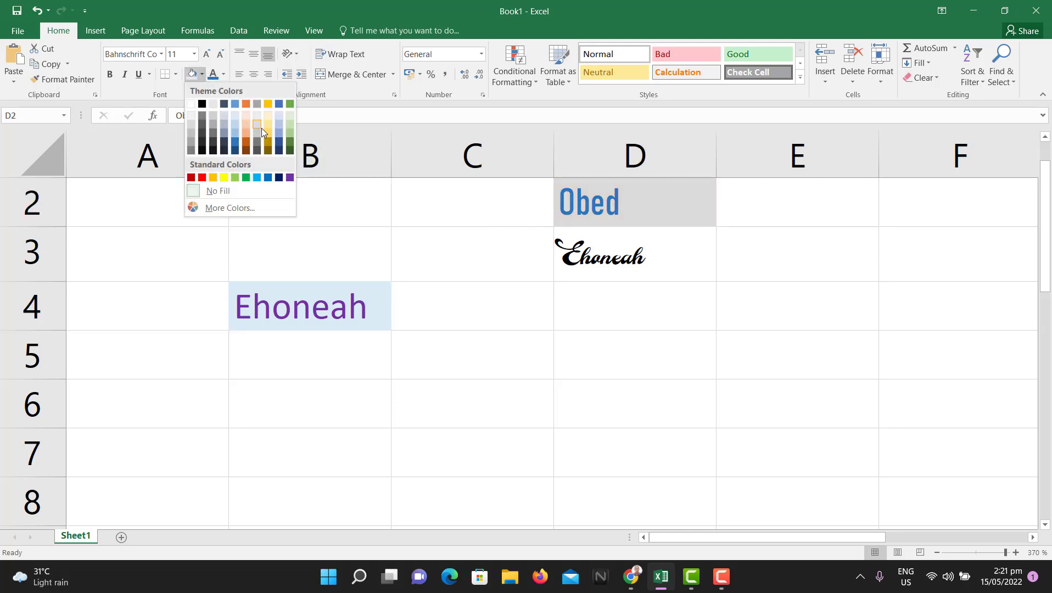
click(288, 122)
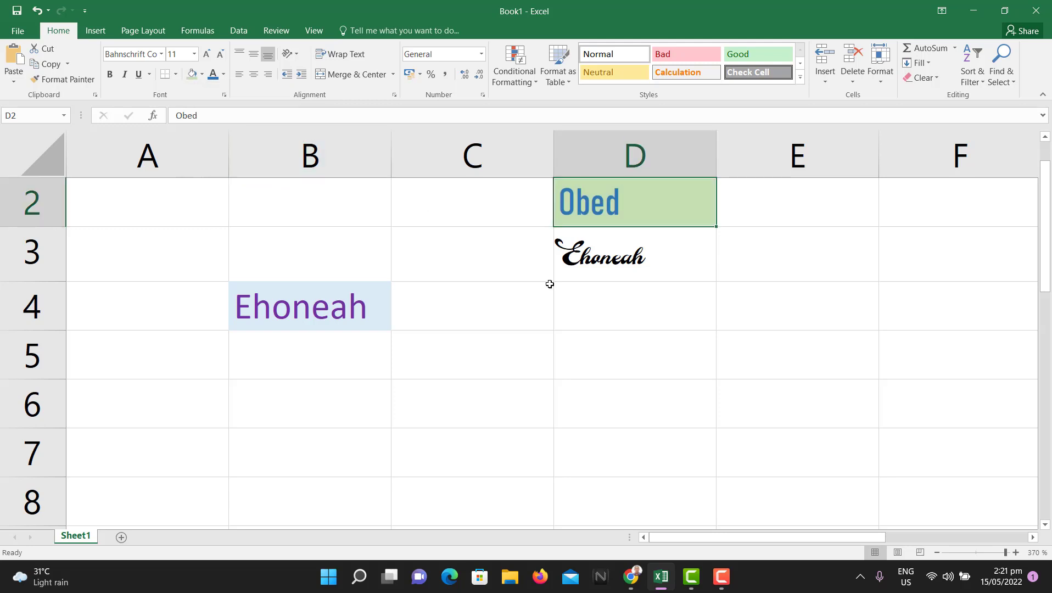
click(669, 294)
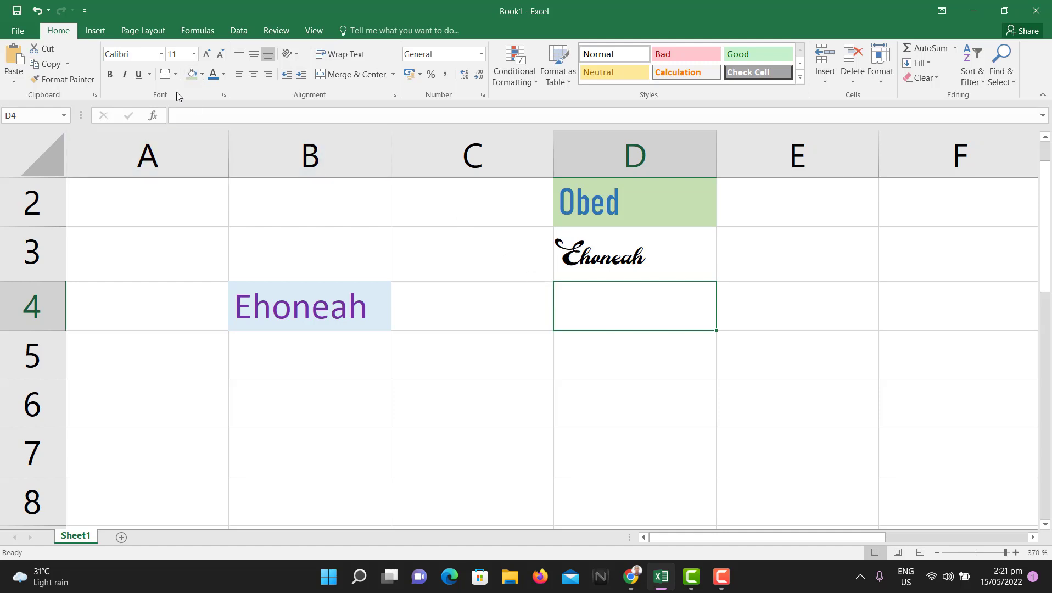
Apply All Borders to cell B4 holding the purple Ehoneah
click(462, 332)
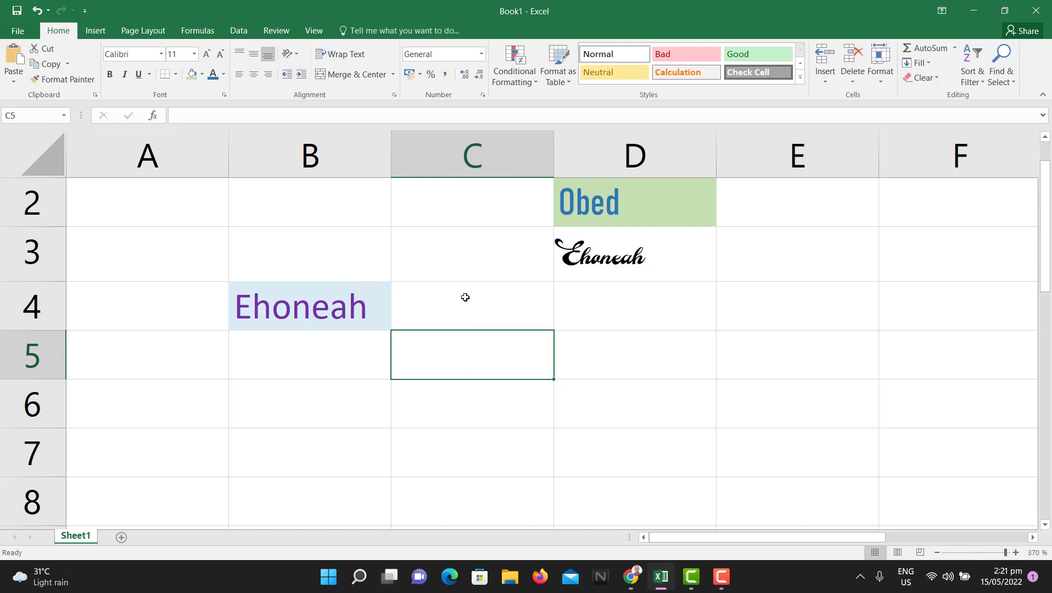
click(333, 284)
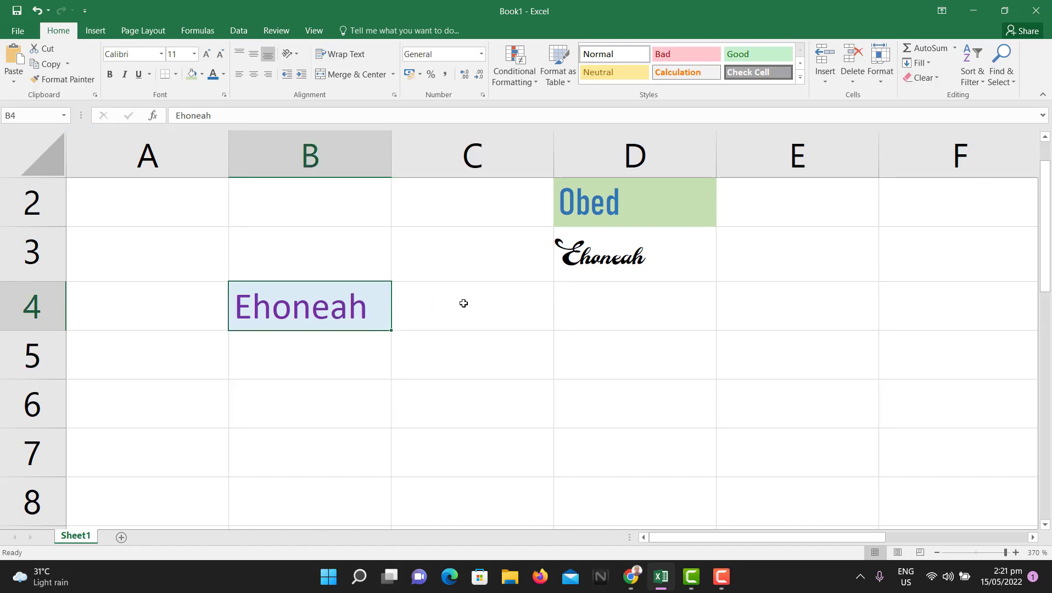
click(175, 75)
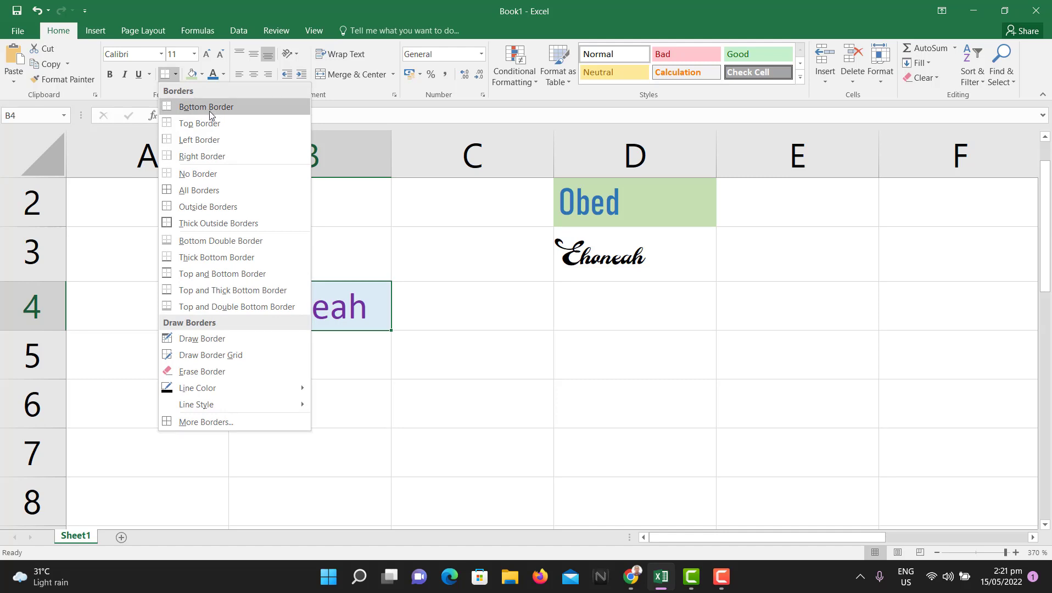
click(220, 190)
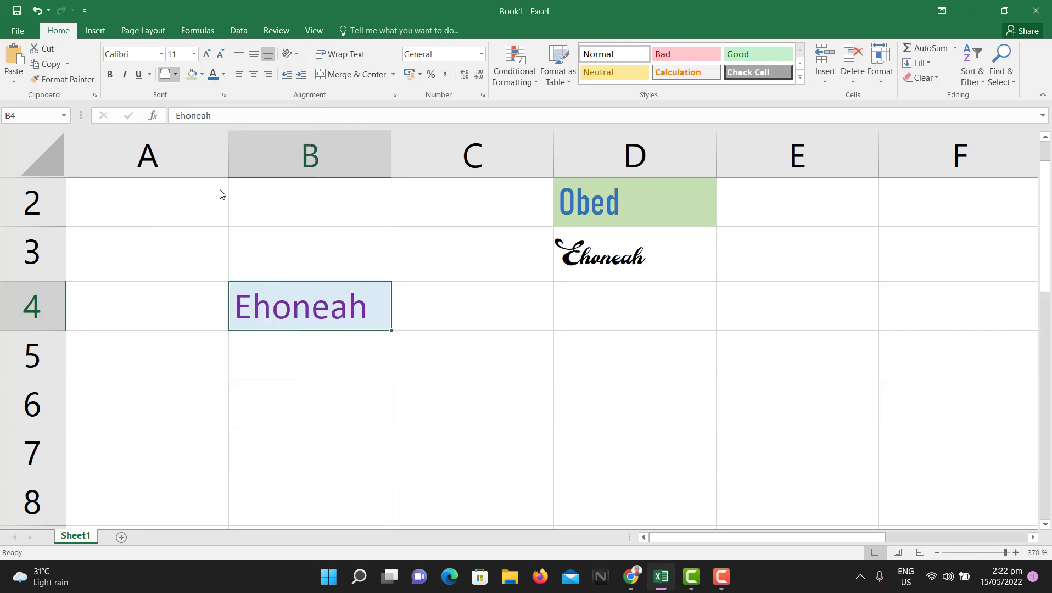
click(474, 320)
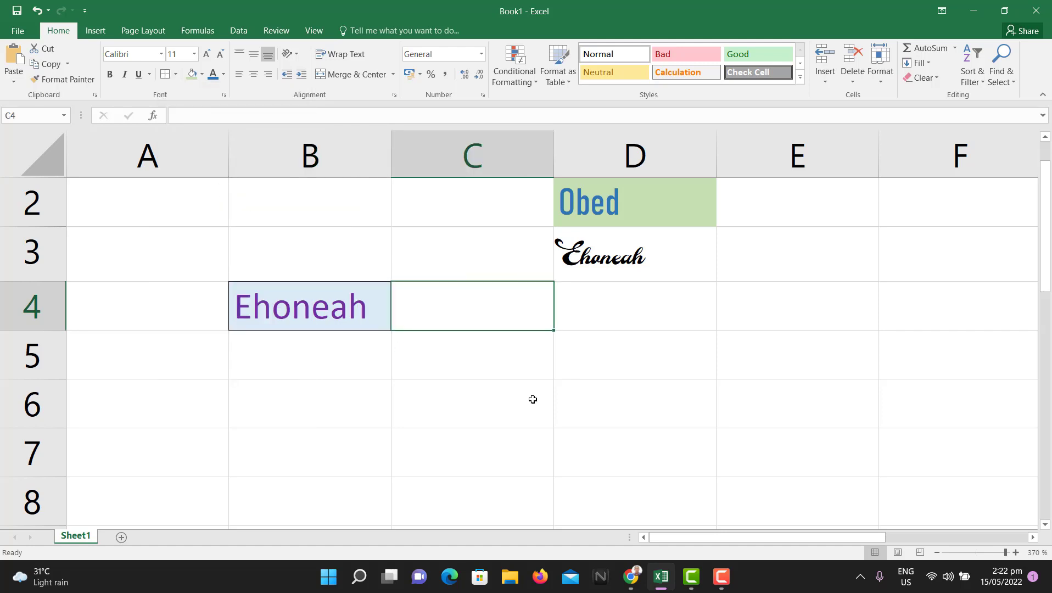
click(326, 389)
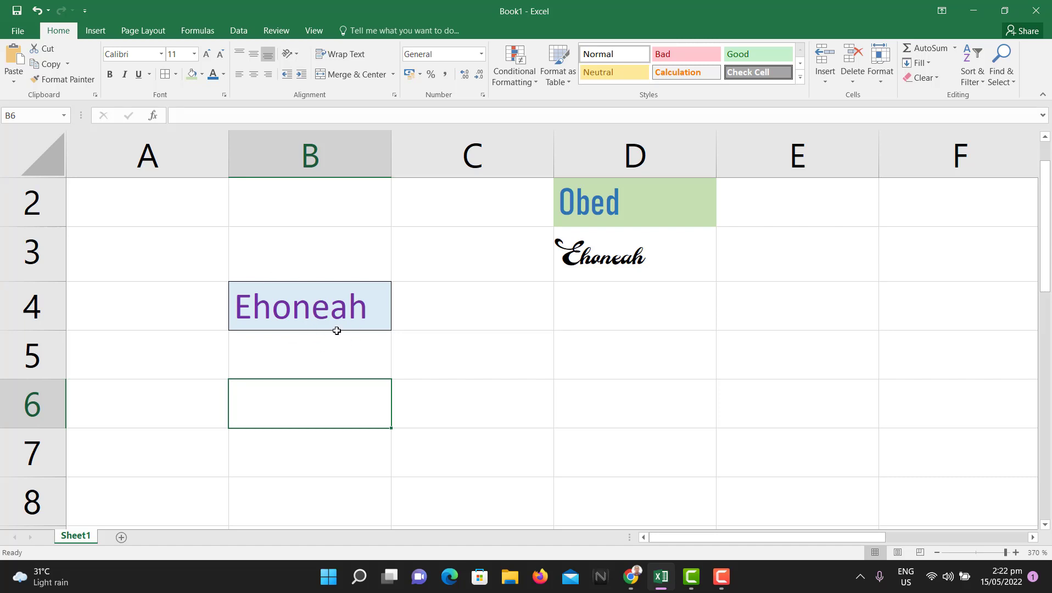
click(651, 261)
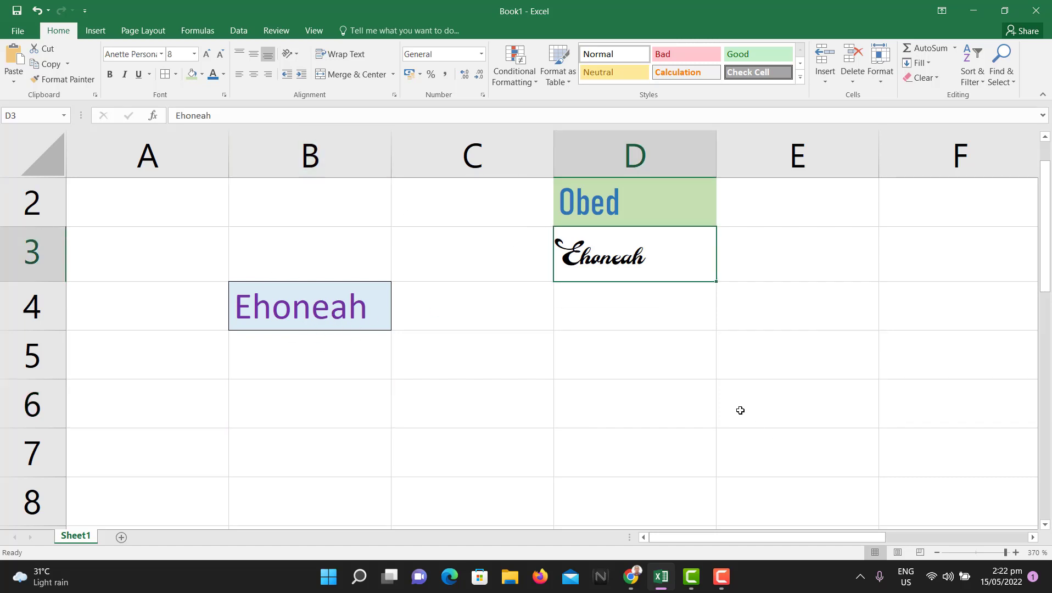
Enter tttt in cell D5
click(603, 345)
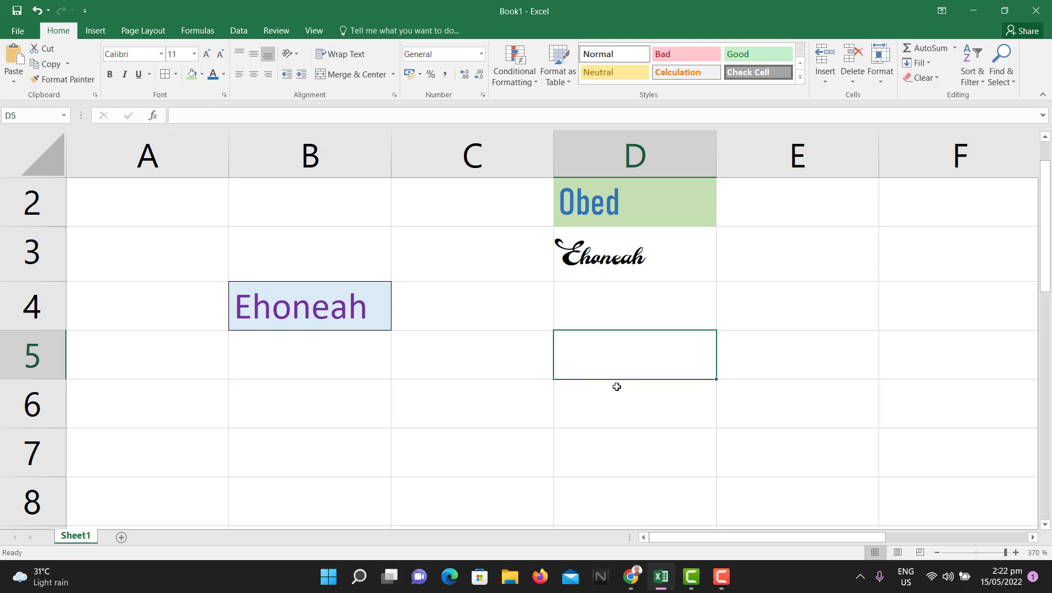
text(tttt)
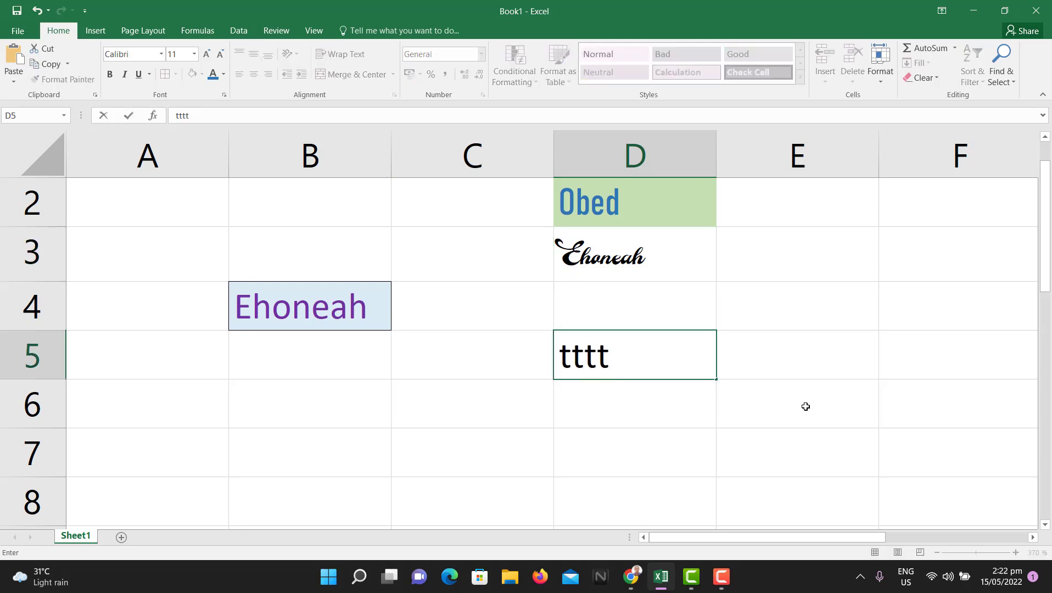
click(848, 361)
click(861, 425)
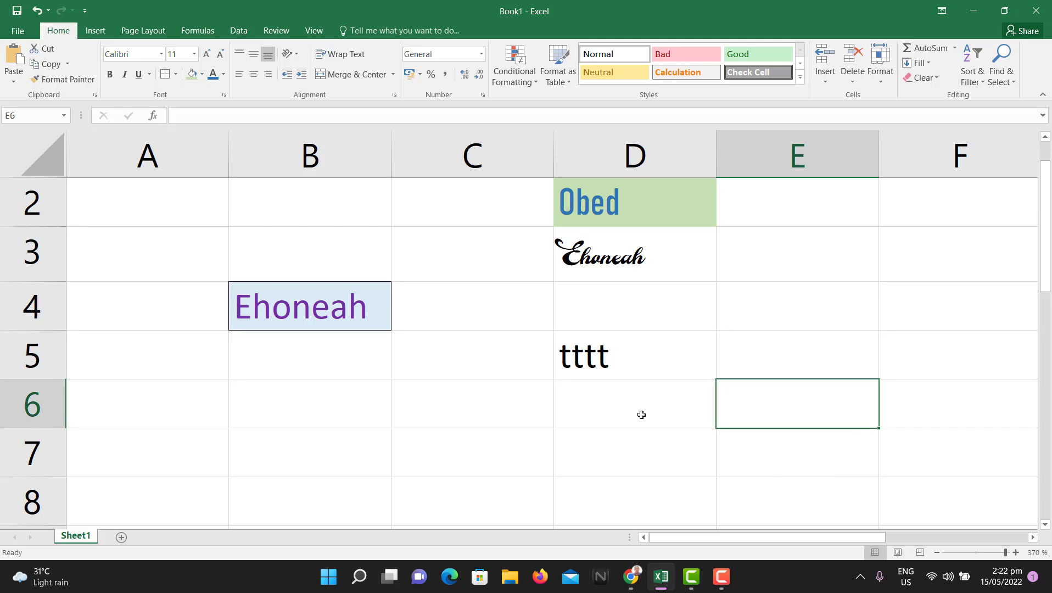
click(646, 440)
click(670, 491)
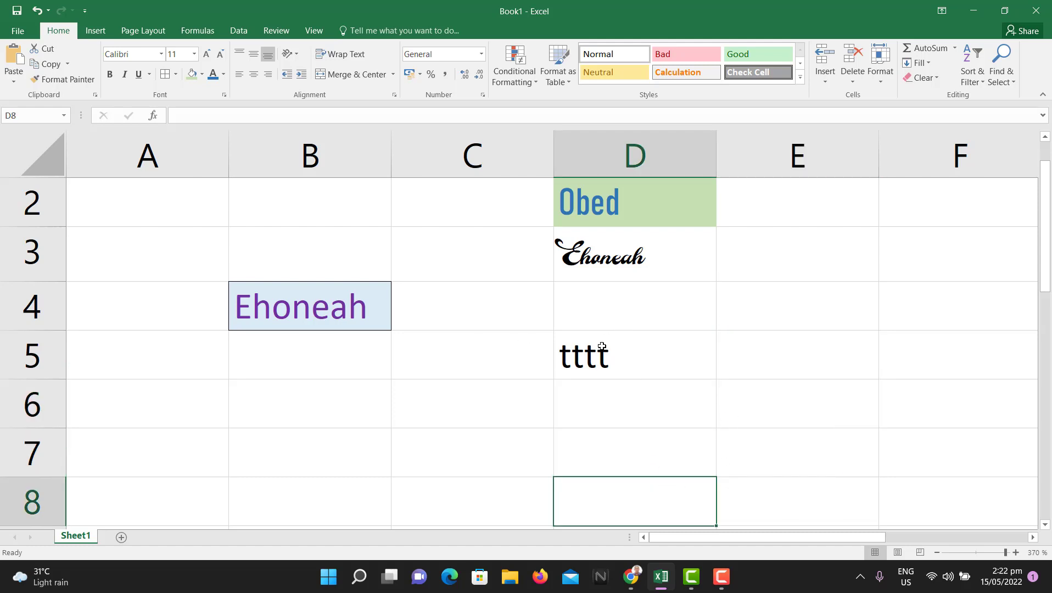
Apply All Borders to cell D5
click(654, 352)
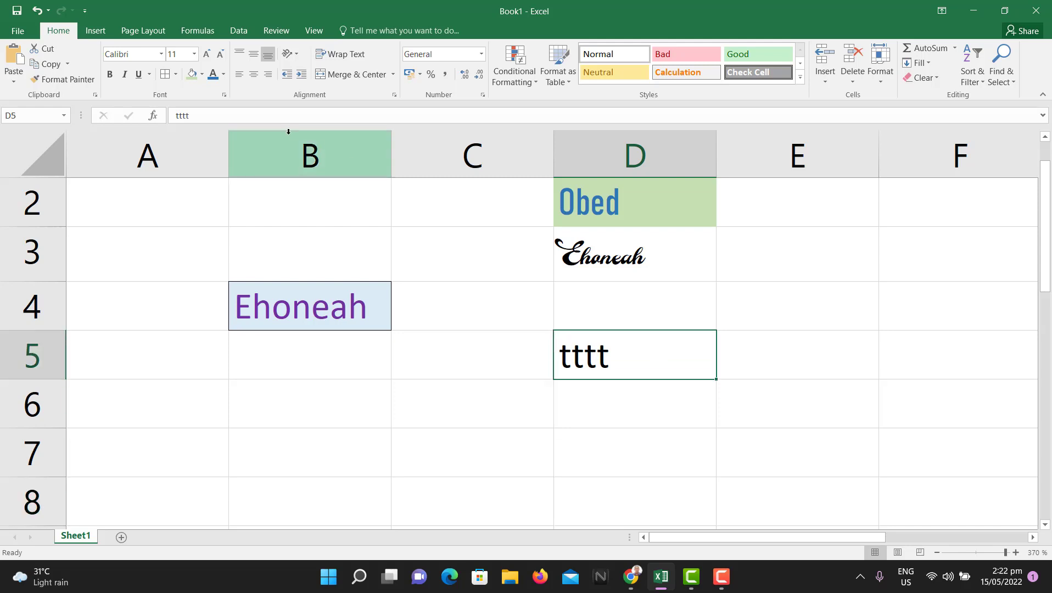
click(175, 75)
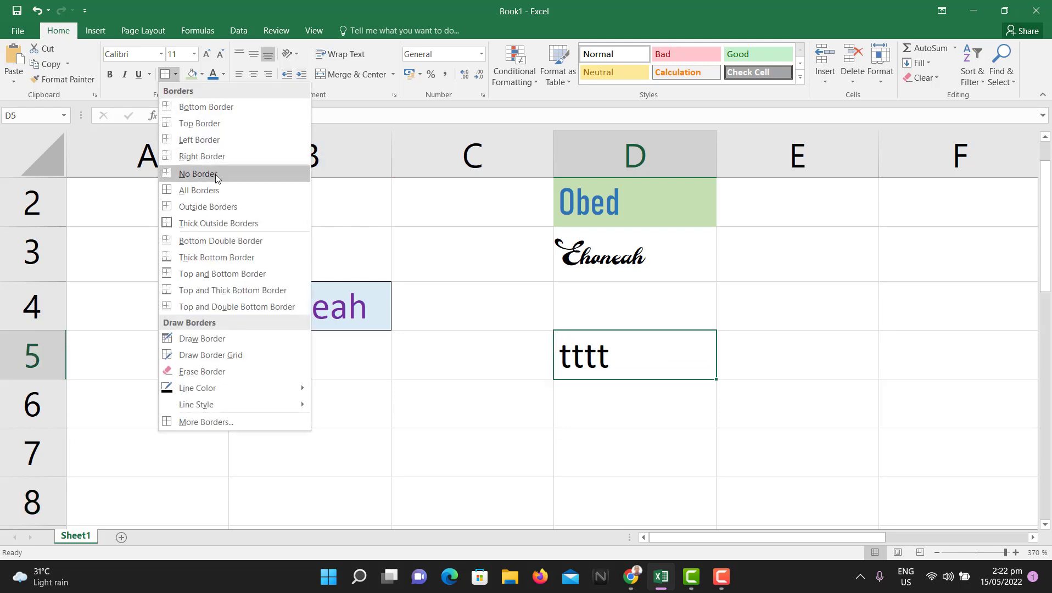
click(225, 193)
click(868, 376)
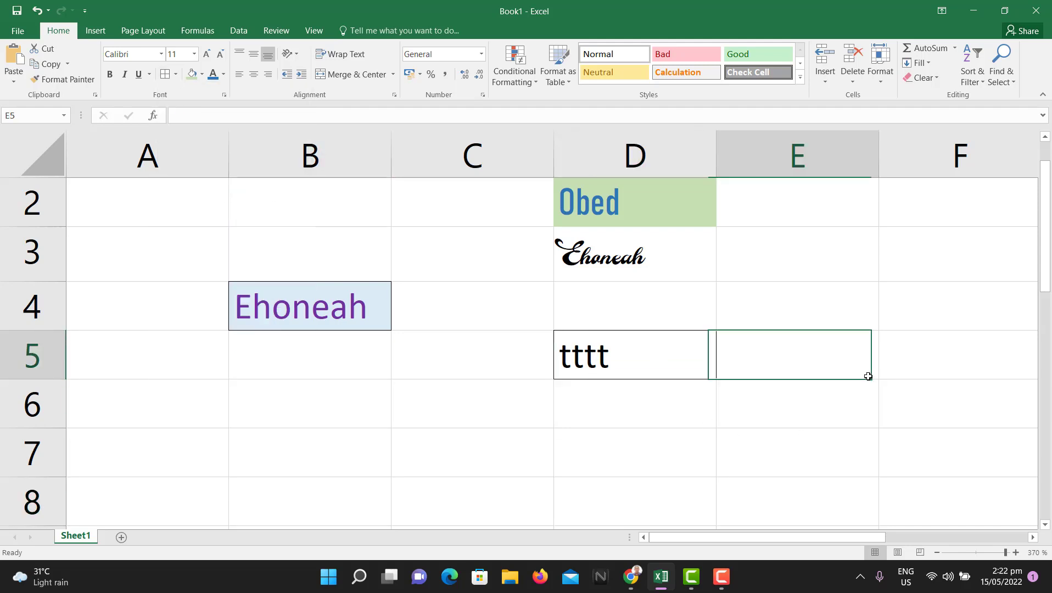
click(890, 490)
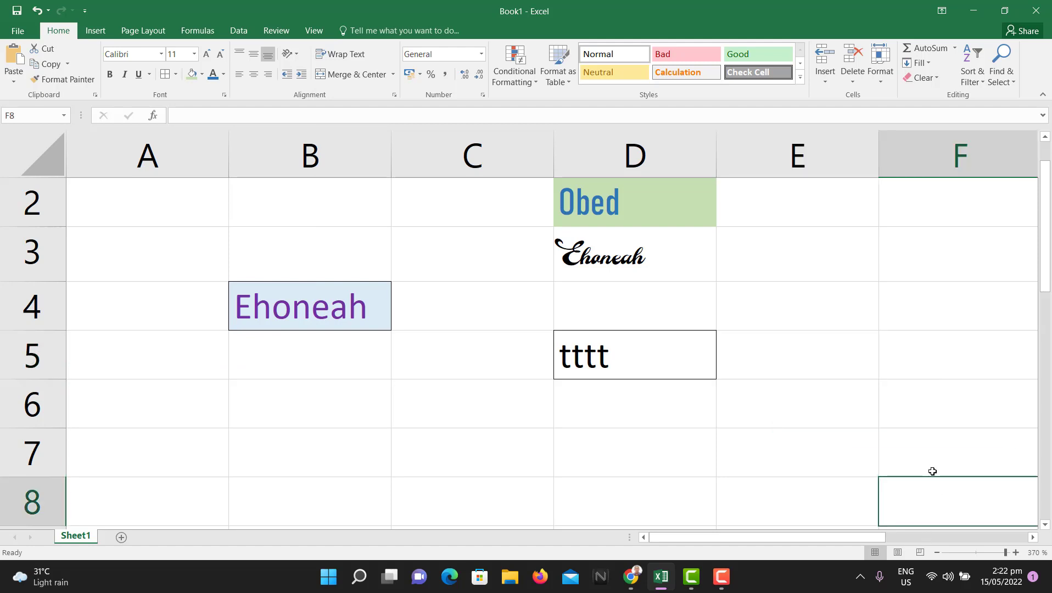
Give cell D5 a Thick Outside Border
click(705, 374)
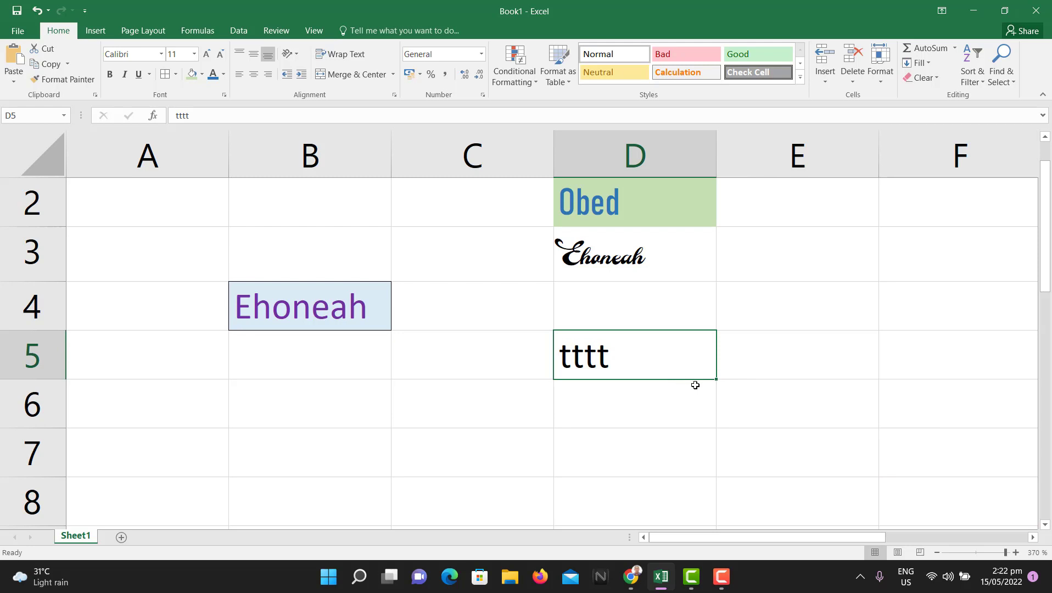
click(176, 73)
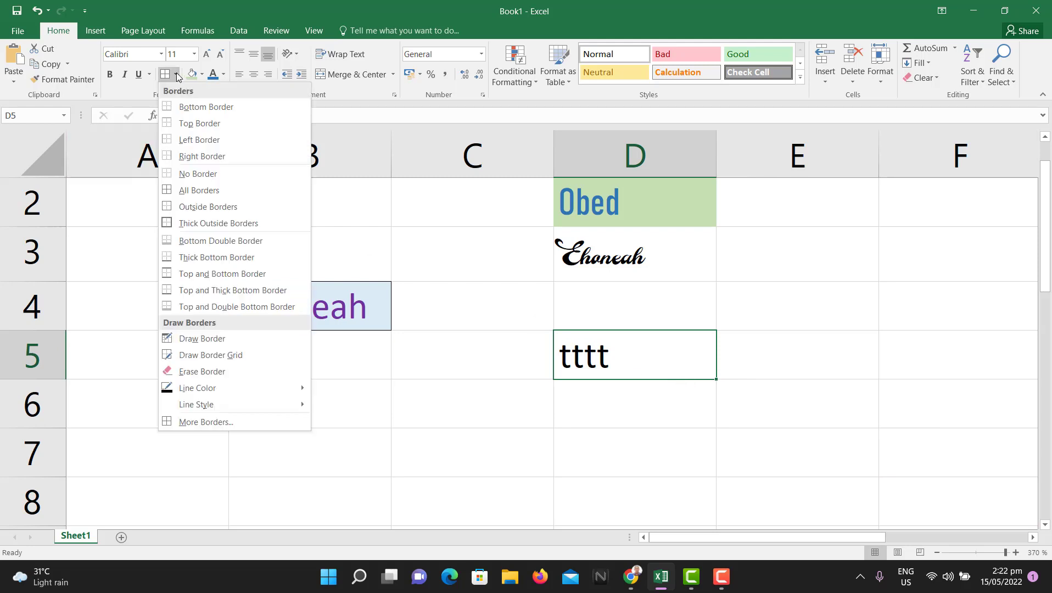
click(248, 223)
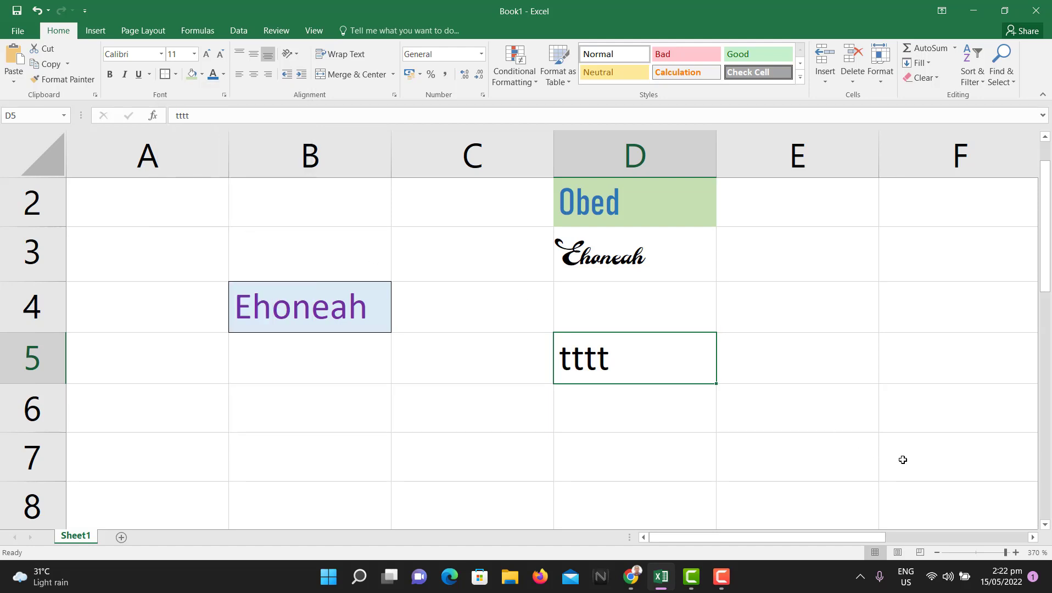
click(824, 358)
click(867, 479)
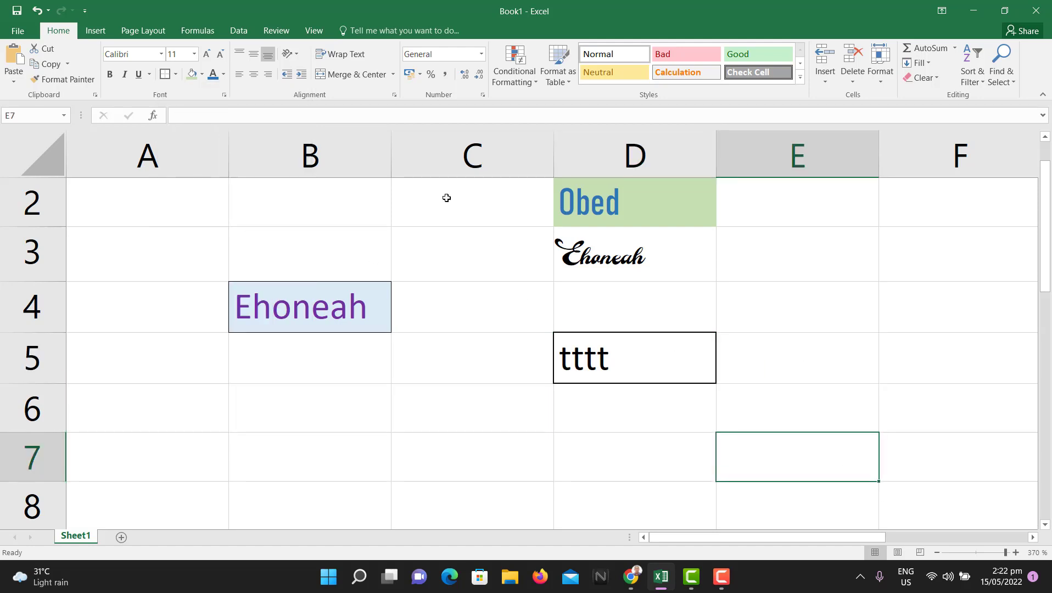
click(175, 74)
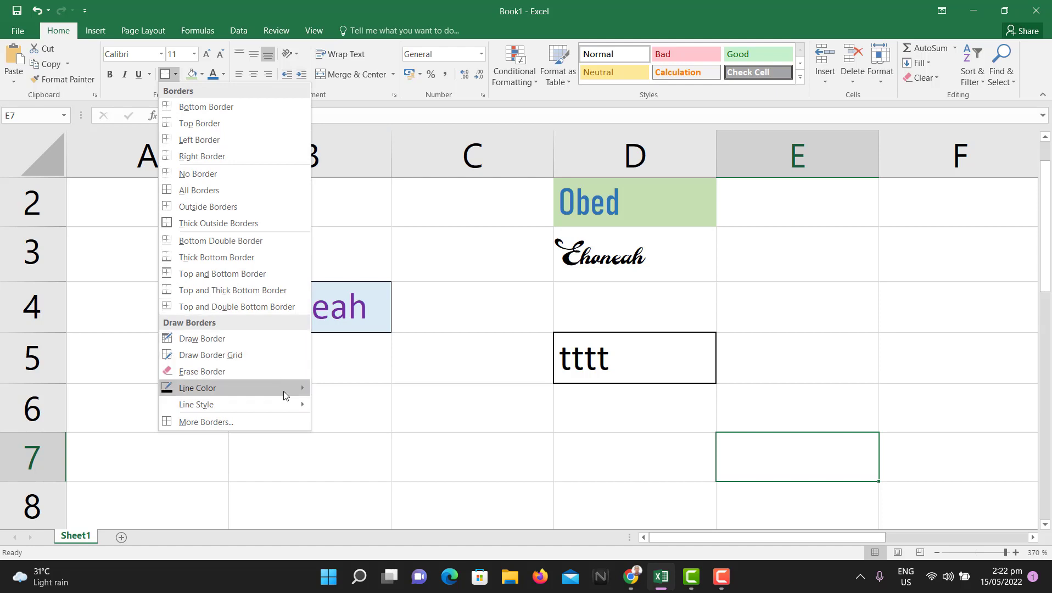
Thicken D5's bottom border with the thick line tool and clear E7's borders
mouse_move(285, 390)
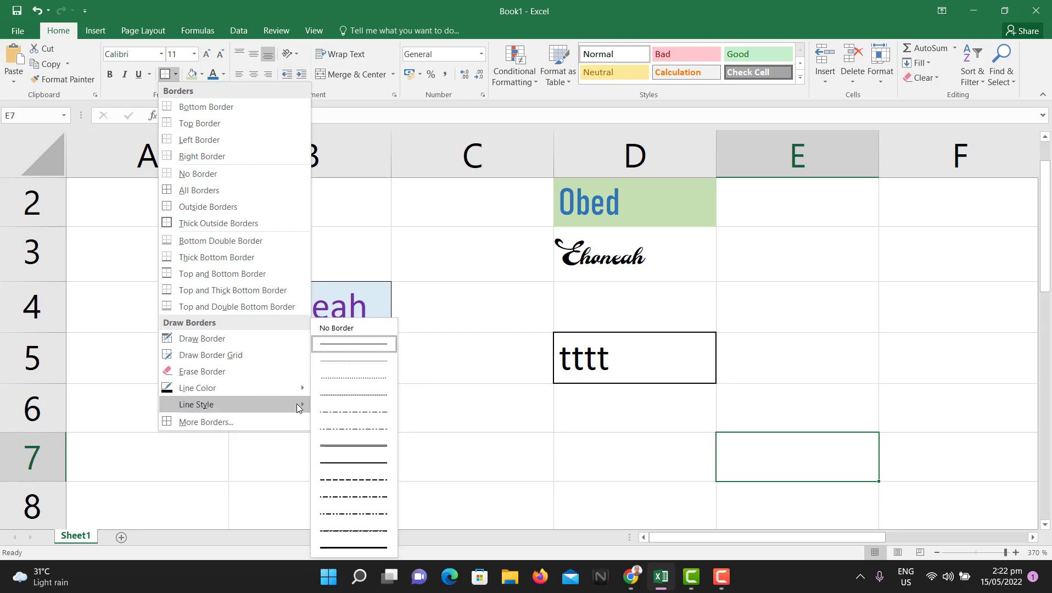
click(371, 547)
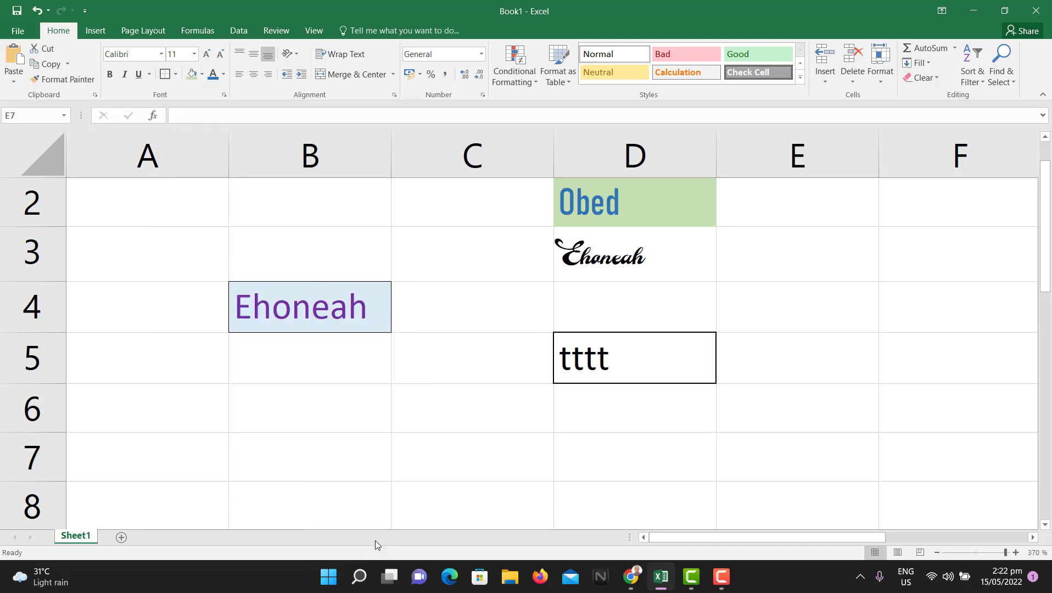
click(652, 387)
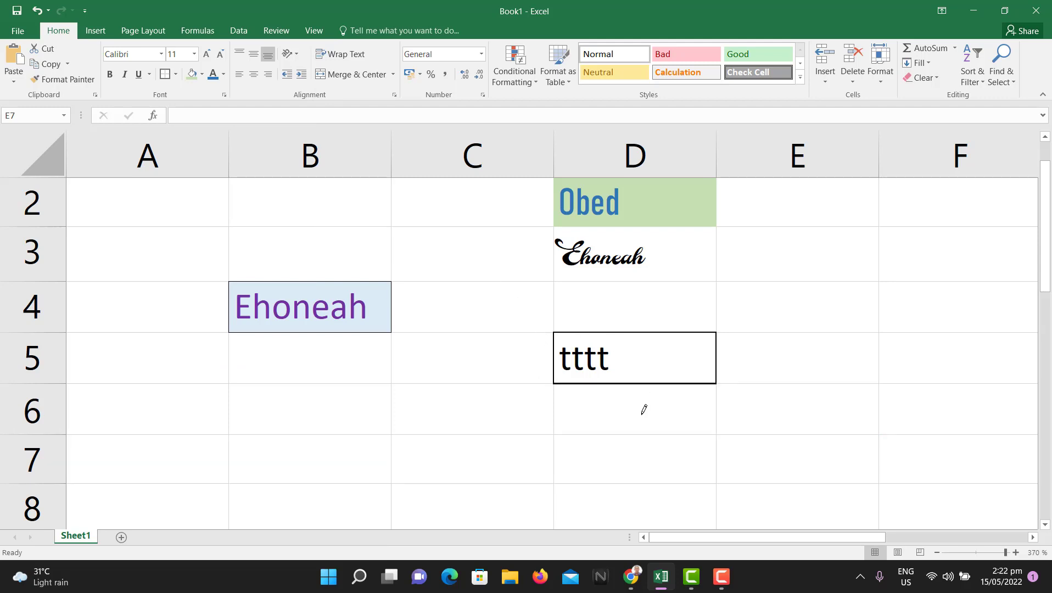
click(175, 75)
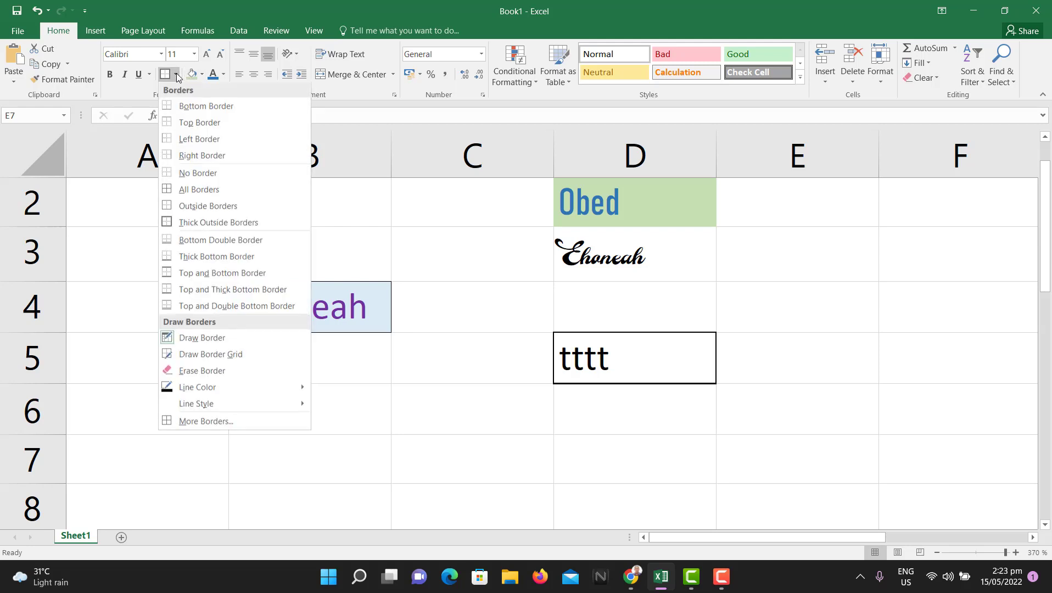
click(254, 179)
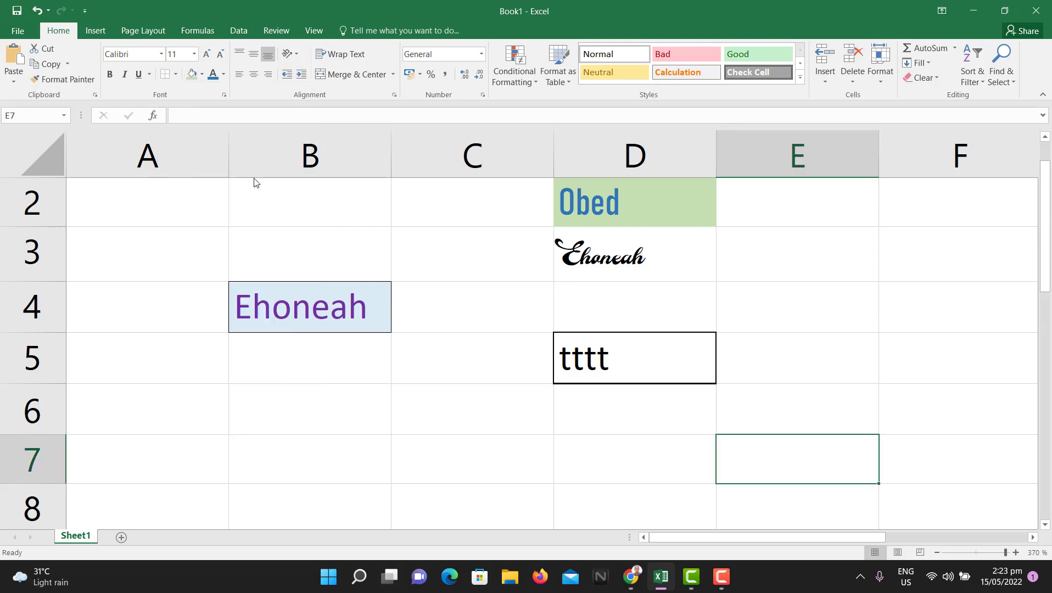
Choose No Border for cell B4
click(352, 304)
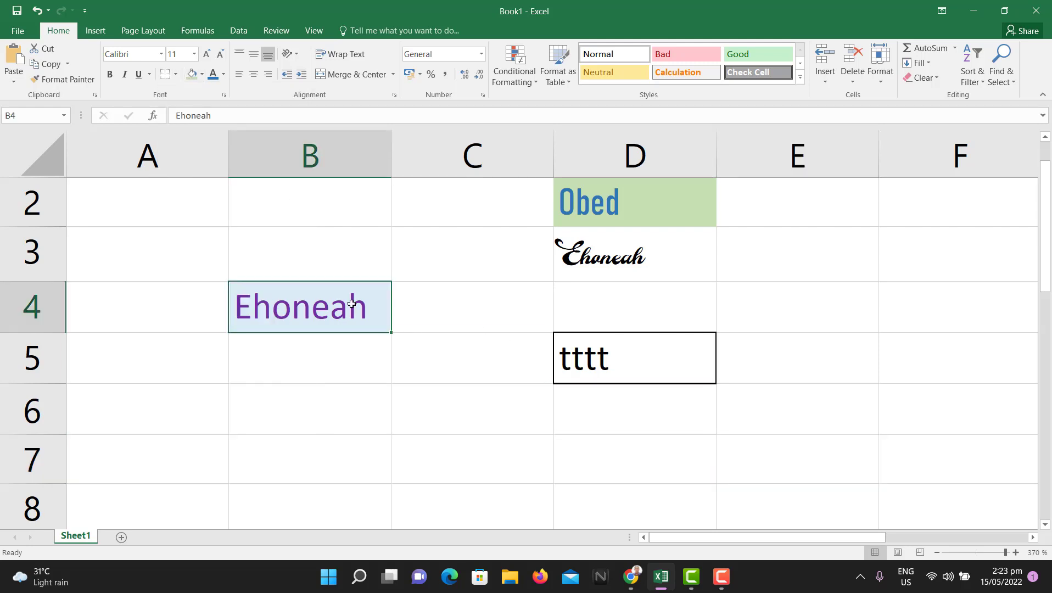
click(174, 75)
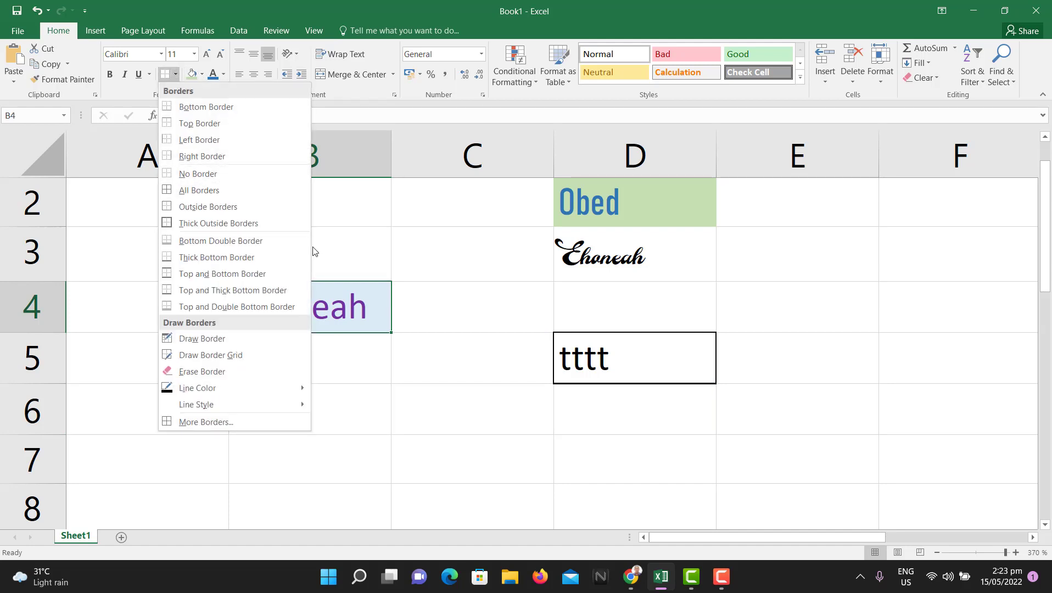
click(241, 173)
click(442, 392)
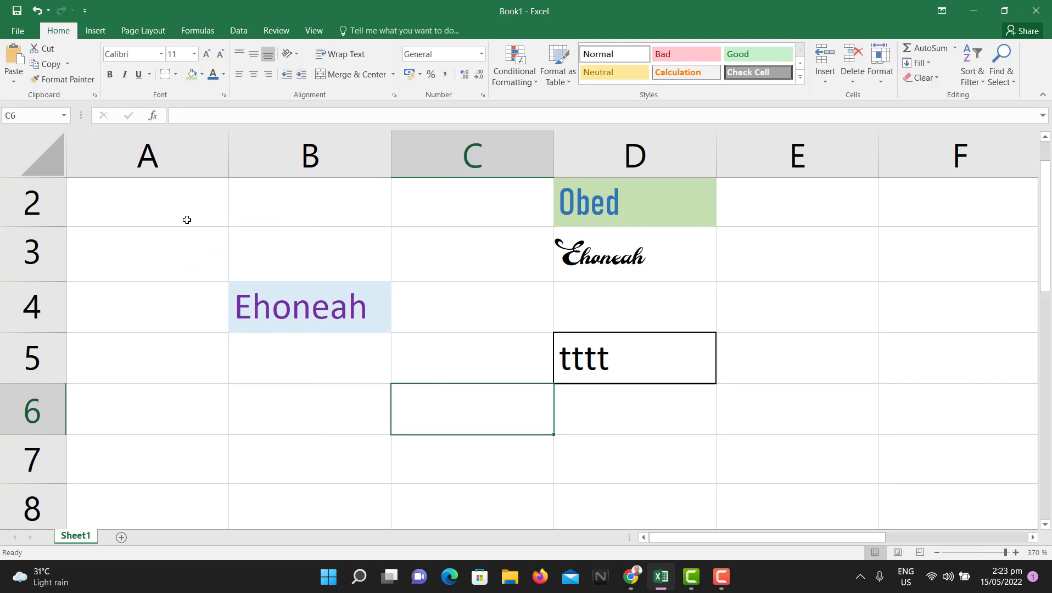
drag(186, 220, 698, 404)
Apply All Borders to B2:D5, enclosing Obed, both Ehoneah entries and tttt in a grid
click(813, 374)
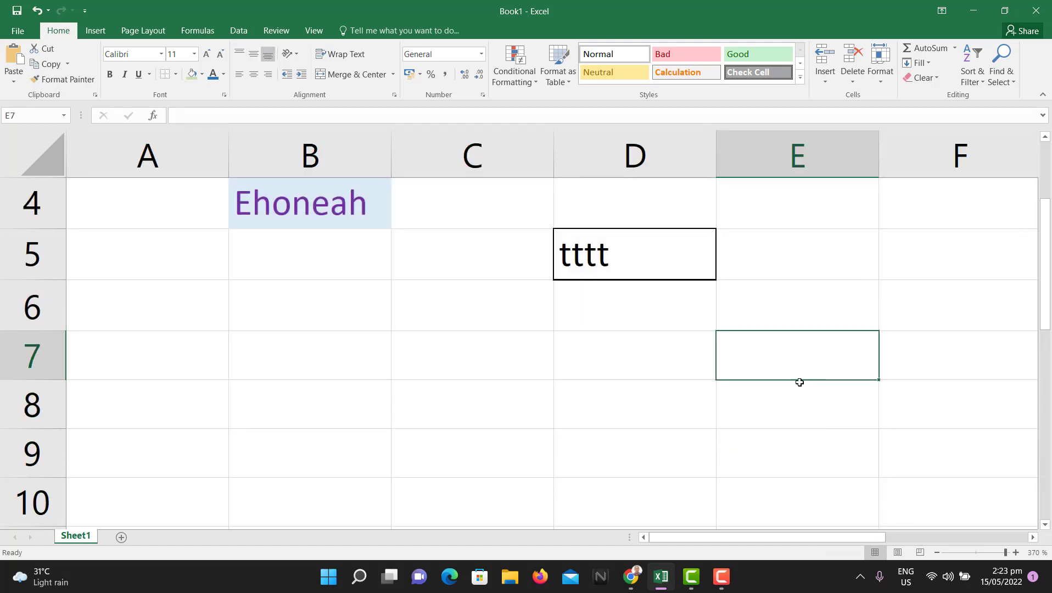
scroll(702, 383, up, 1)
drag(225, 221, 300, 406)
click(390, 298)
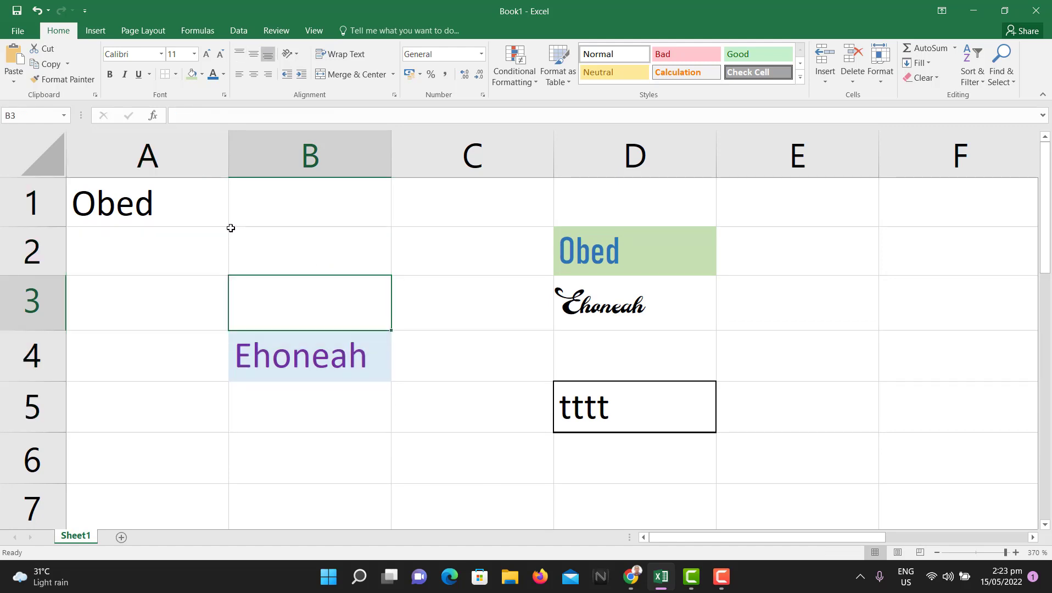
drag(231, 228, 615, 430)
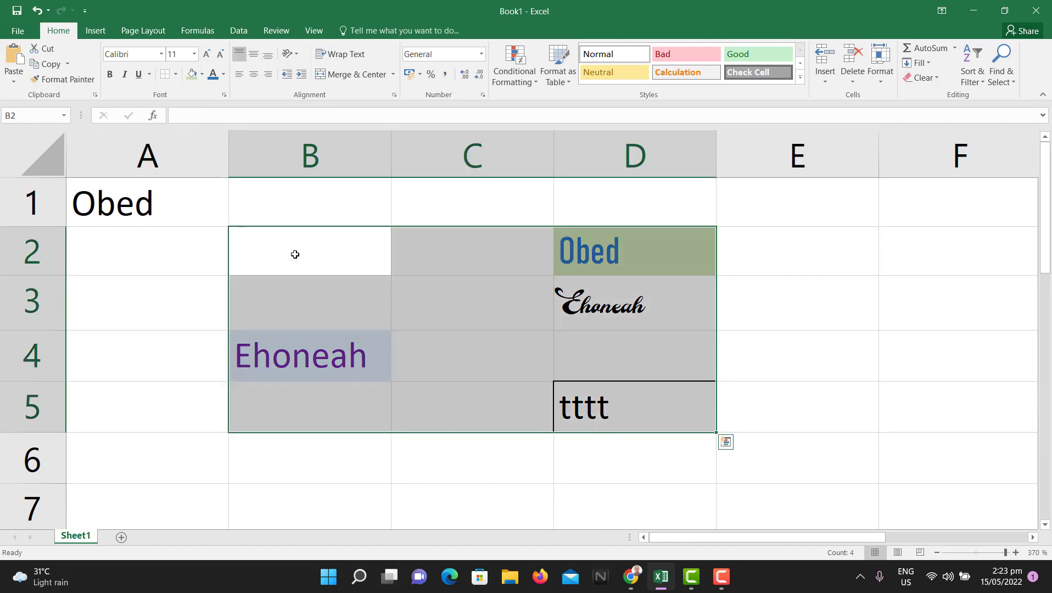
click(176, 74)
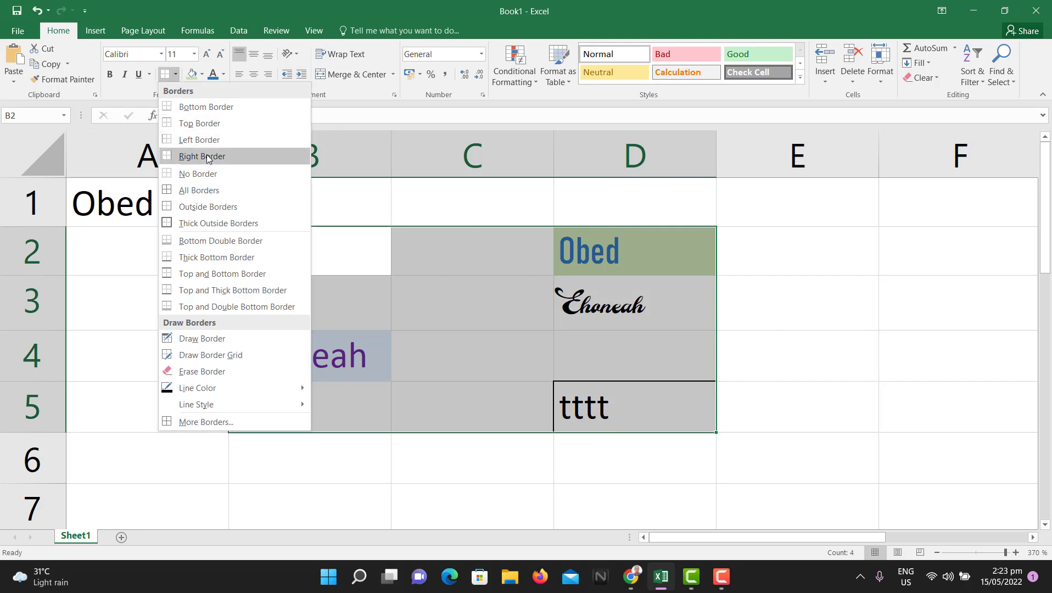
key(Escape)
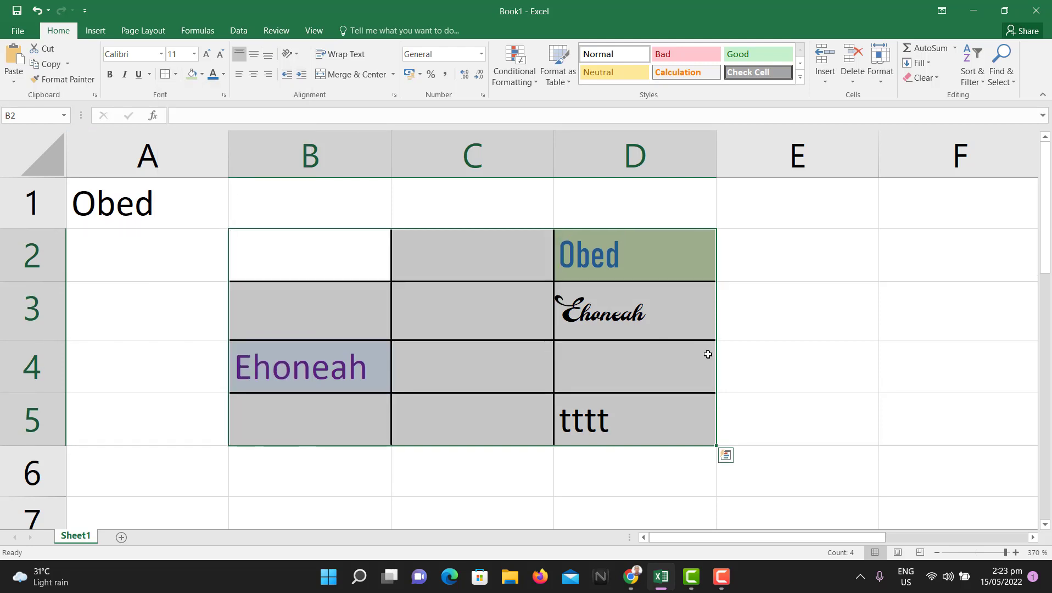
click(824, 359)
click(831, 444)
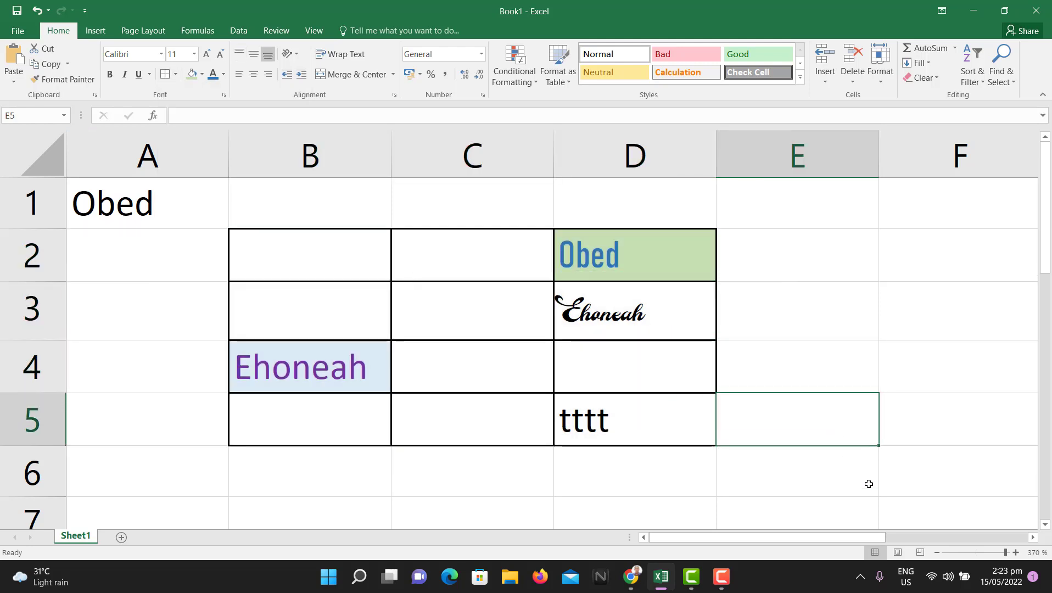
click(955, 440)
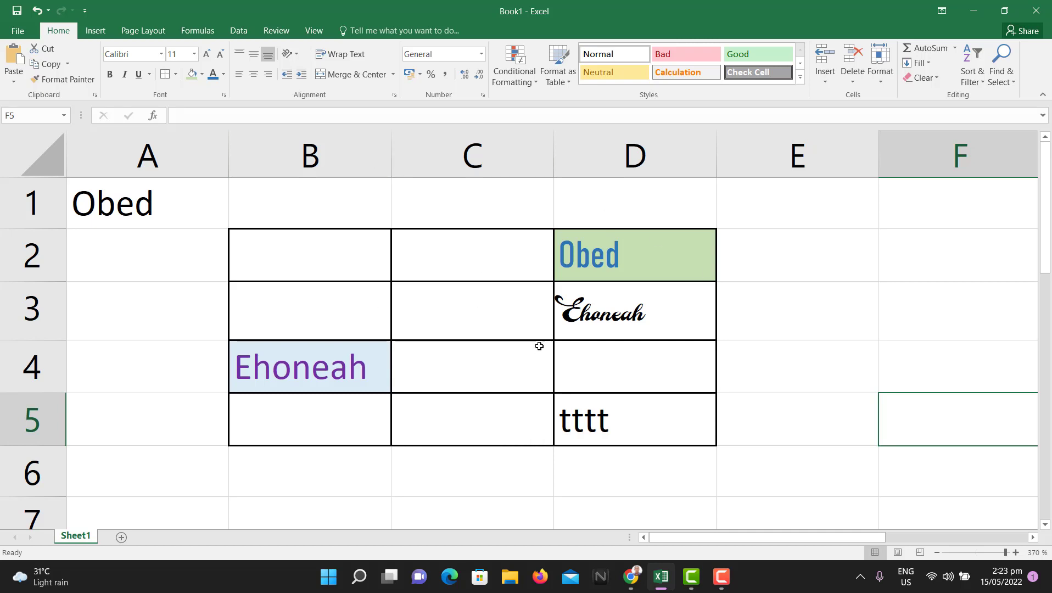
key(Left)
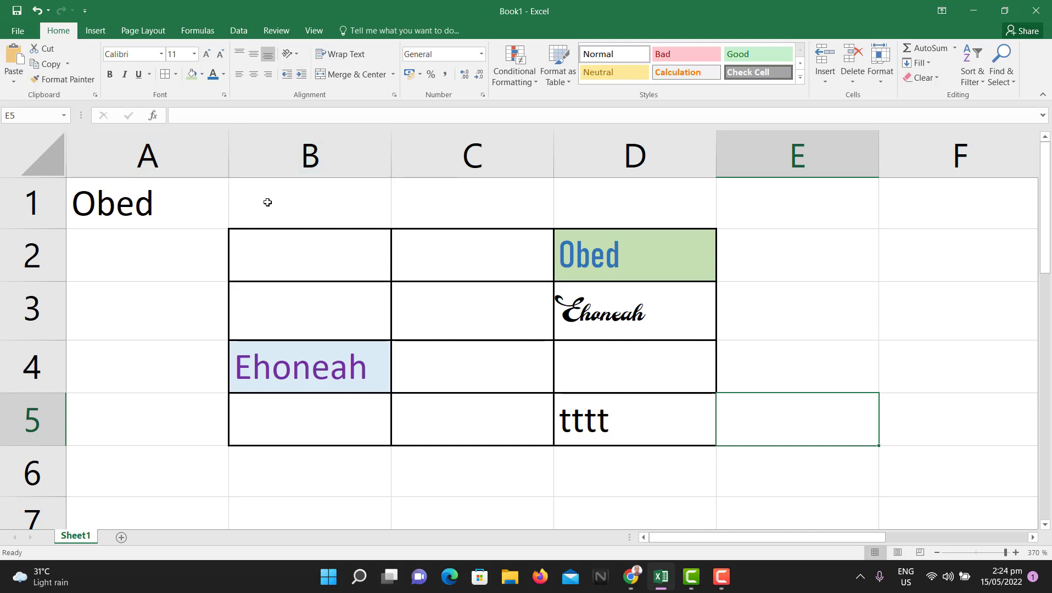
click(225, 97)
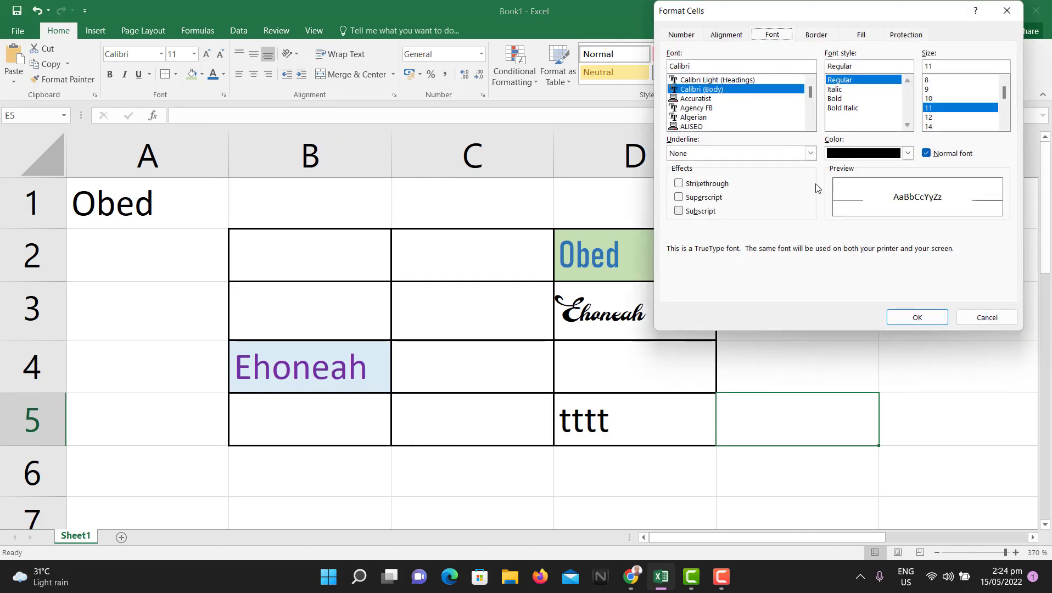
drag(867, 15, 609, 122)
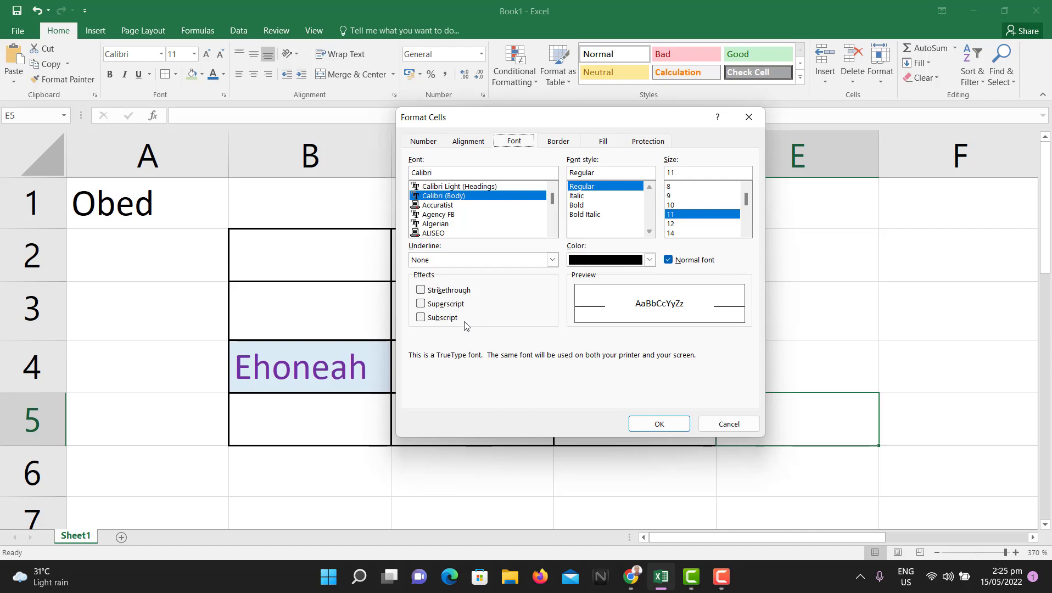
click(431, 318)
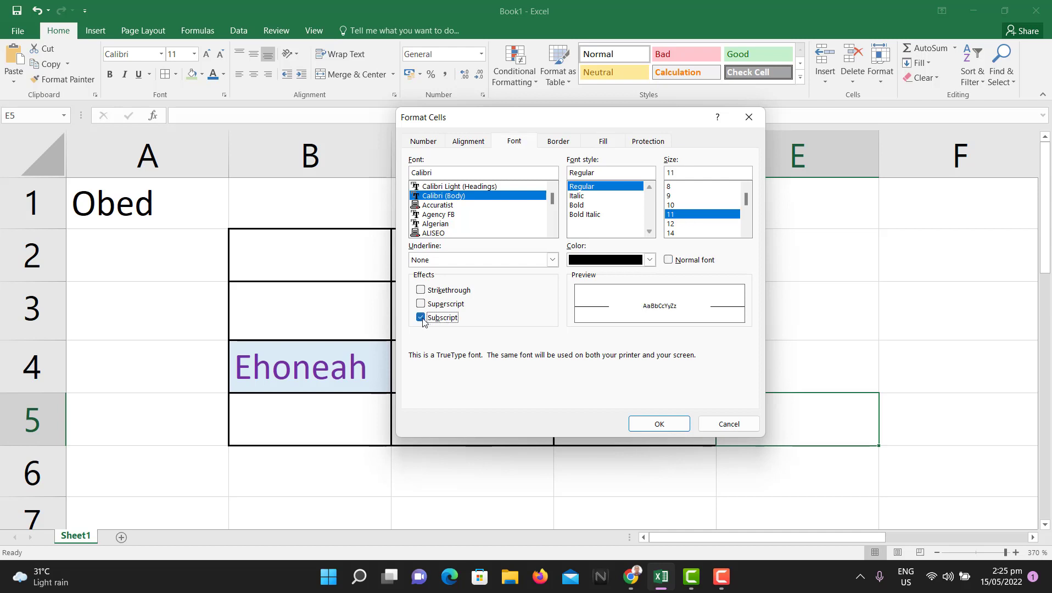
click(422, 319)
click(423, 306)
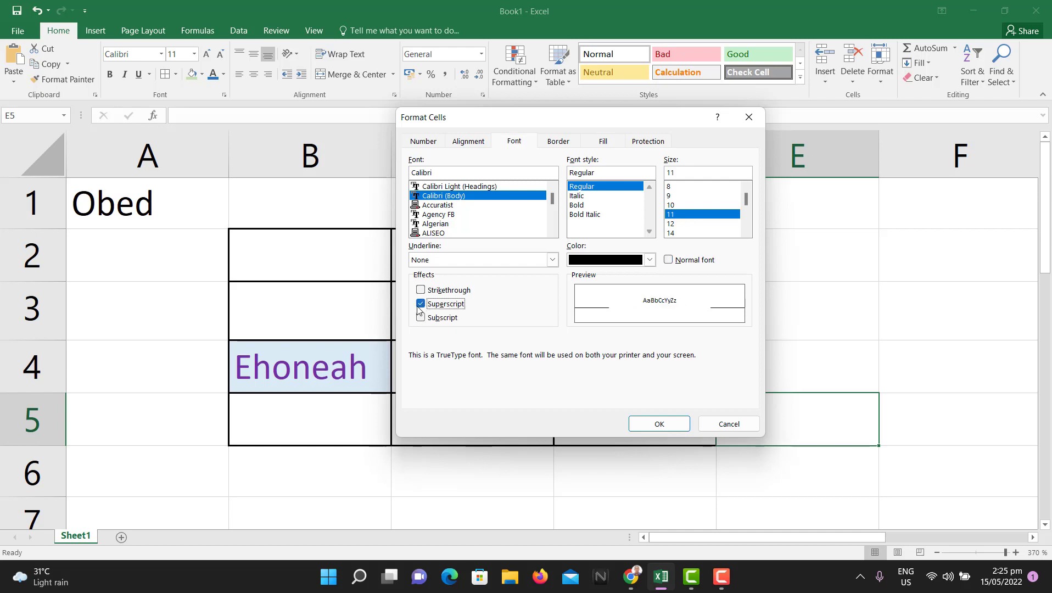
click(422, 304)
click(421, 290)
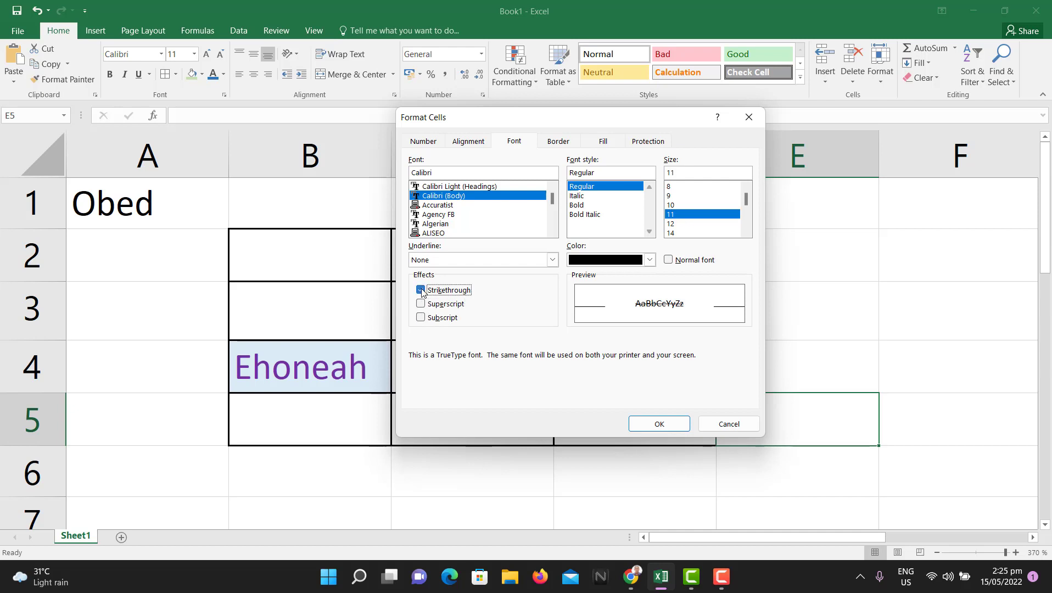
click(421, 289)
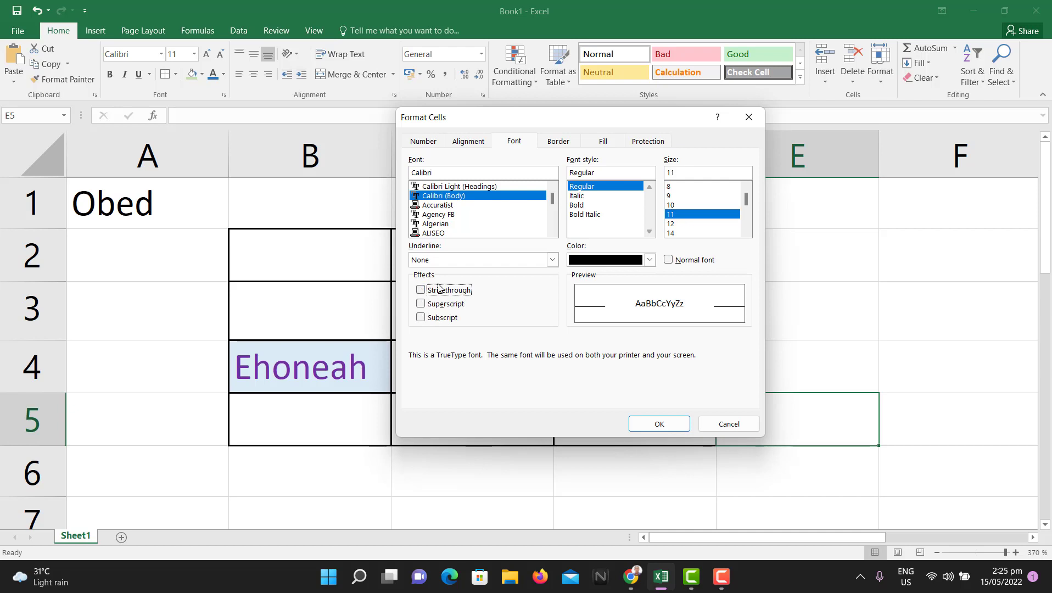
click(675, 423)
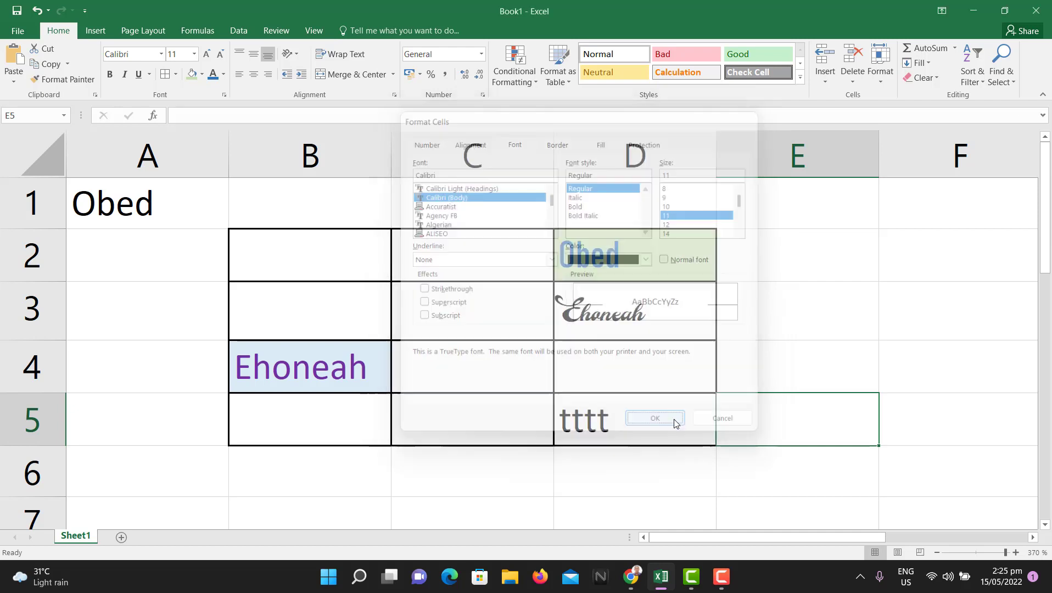
click(752, 263)
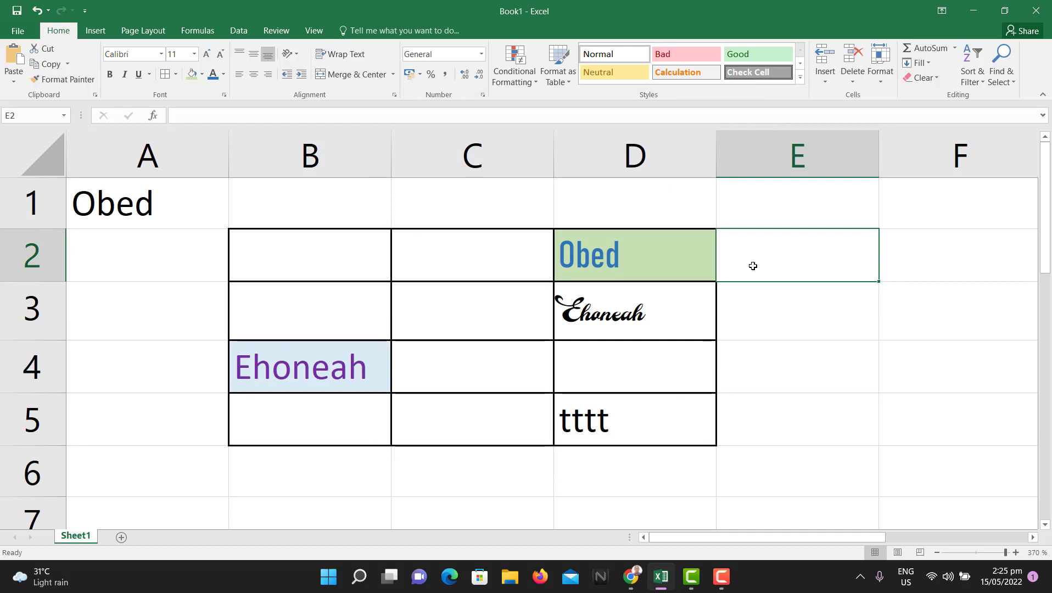